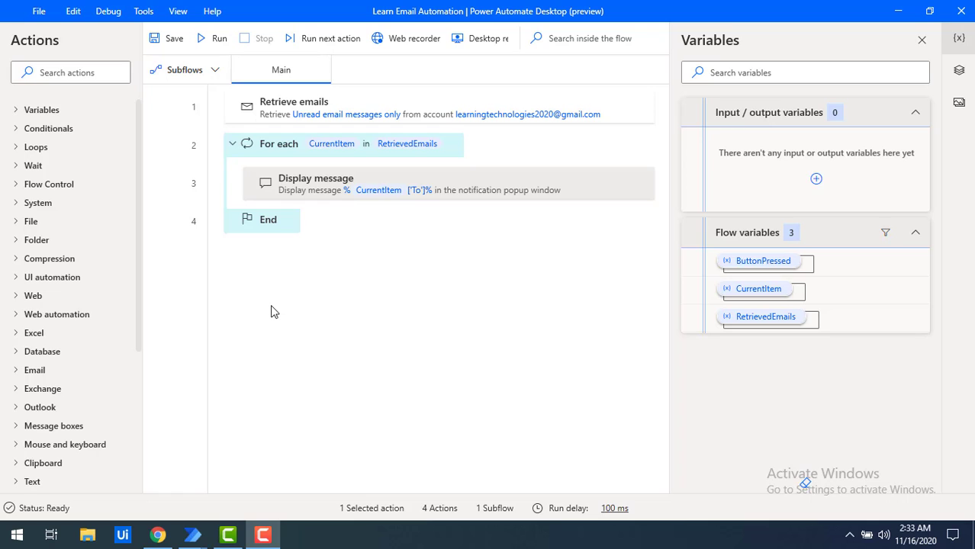
Step: Open the Retrieve emails action at the top of the flow to view its imap.gmail.com settings
left_click(306, 112)
double_click(306, 112)
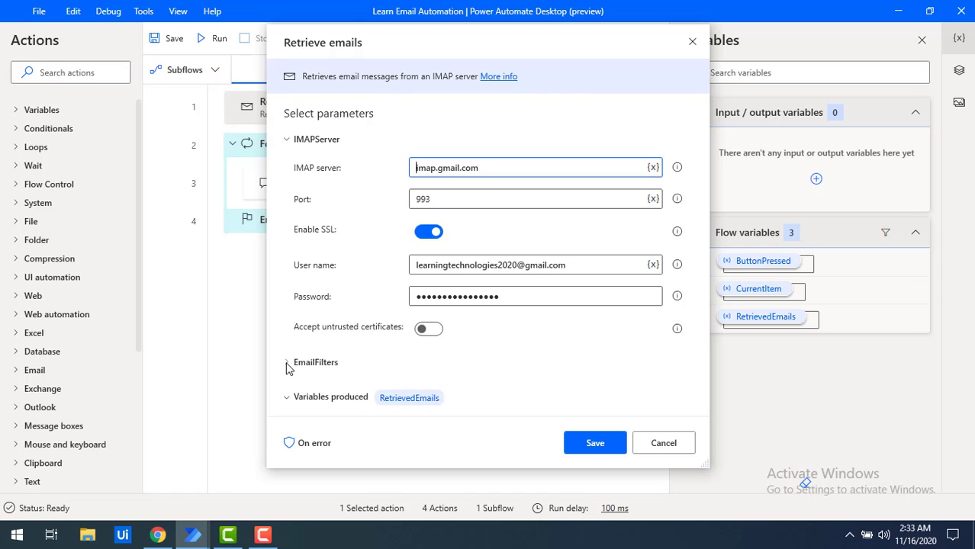
Step: Try 'All email messages' in the email filters, revert to 'Unread email messages only', and save
left_click(287, 363)
scroll(287, 365, "down", 1)
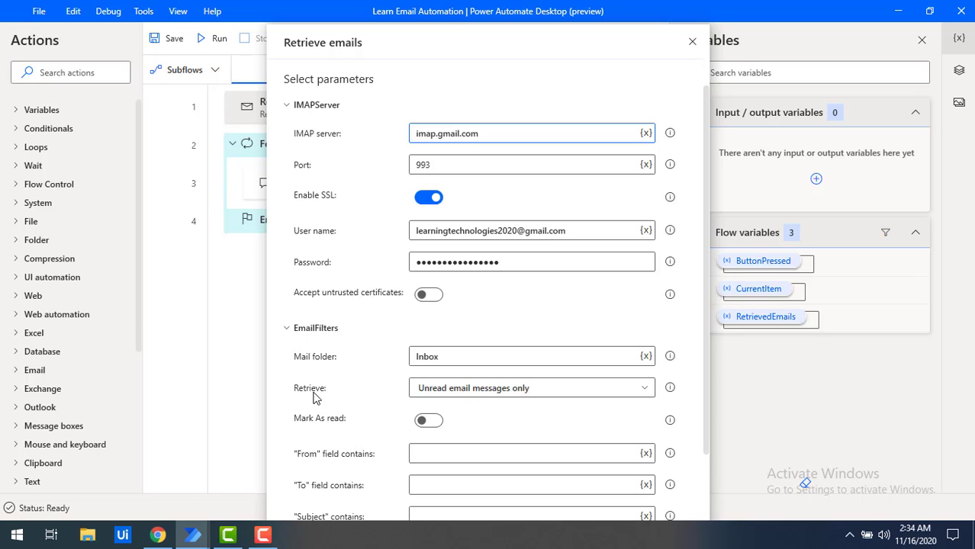
left_click(437, 395)
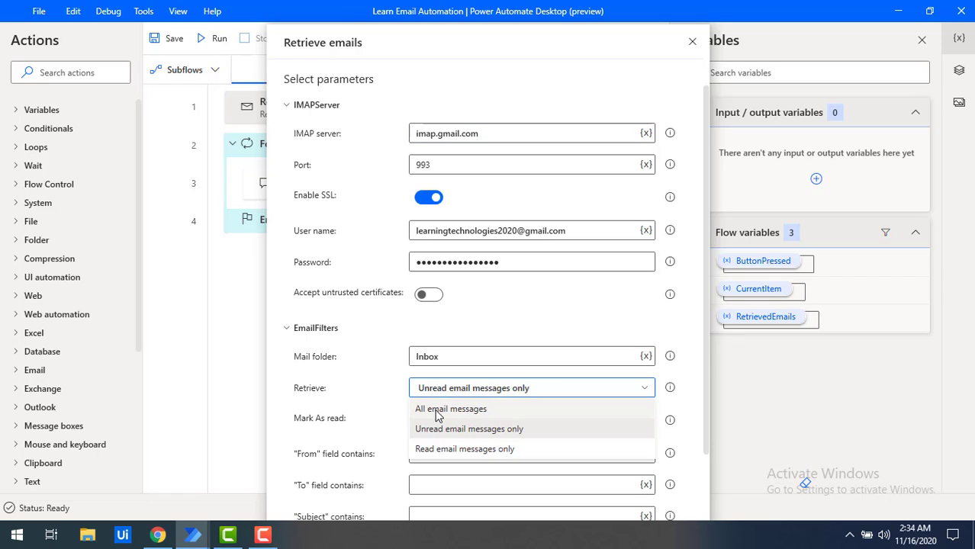
left_click(439, 410)
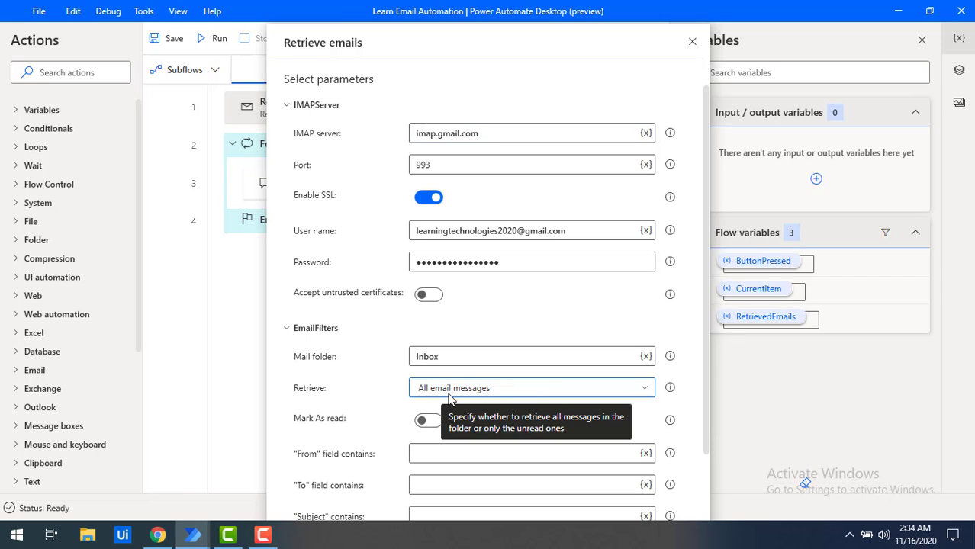
left_click(448, 394)
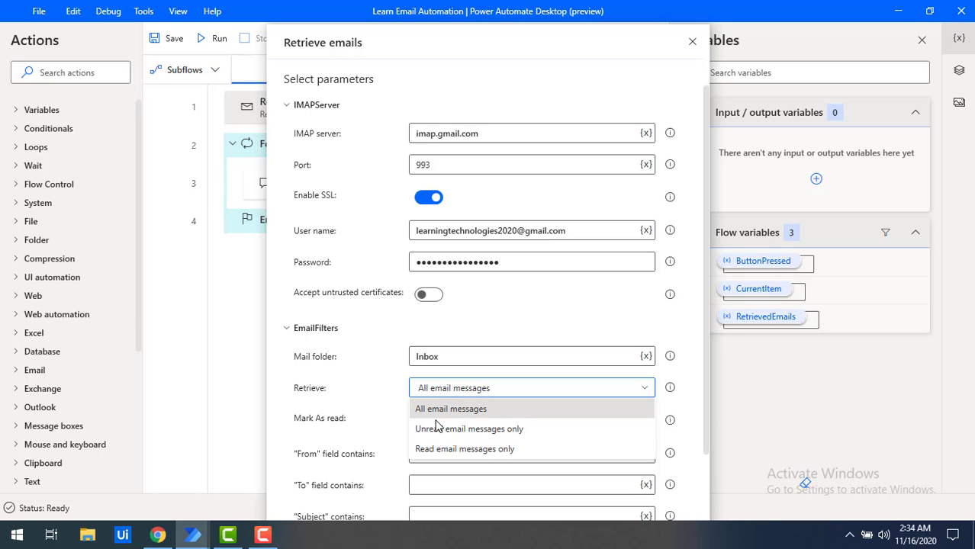
left_click(474, 433)
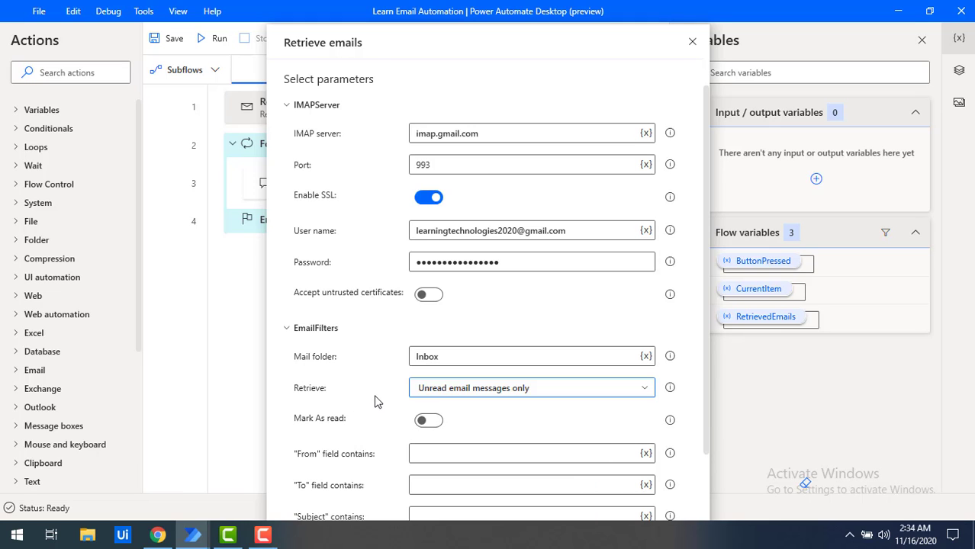
left_click(289, 329)
left_click(602, 448)
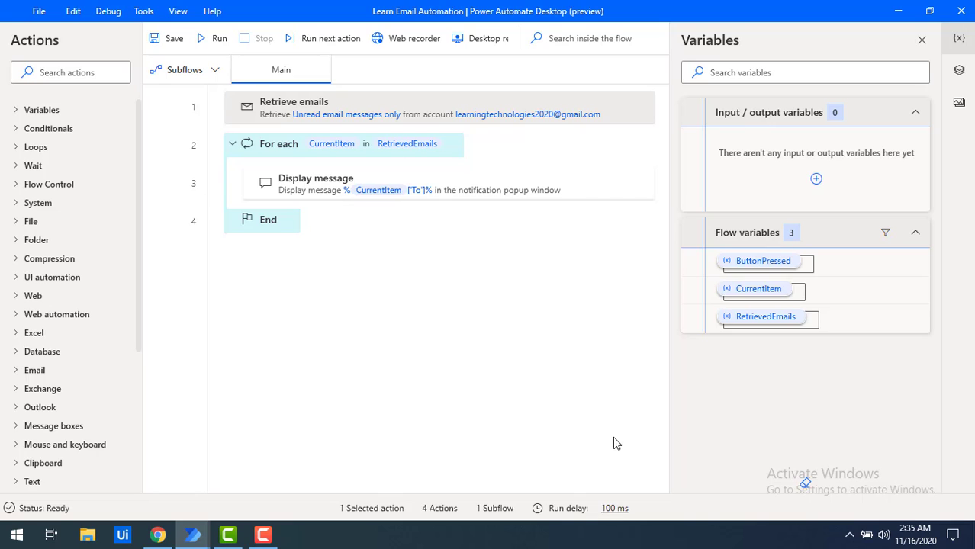
Step: Replace the Display message text with CurrentItem['From'] followed by ' ,'
left_click(414, 191)
double_click(414, 192)
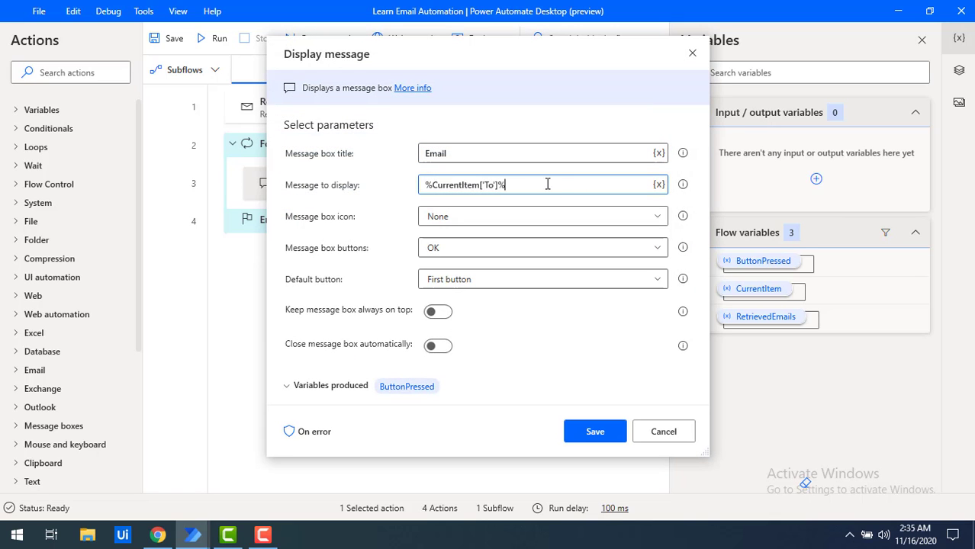
left_click_drag(544, 183, 413, 183)
key("BackSpace")
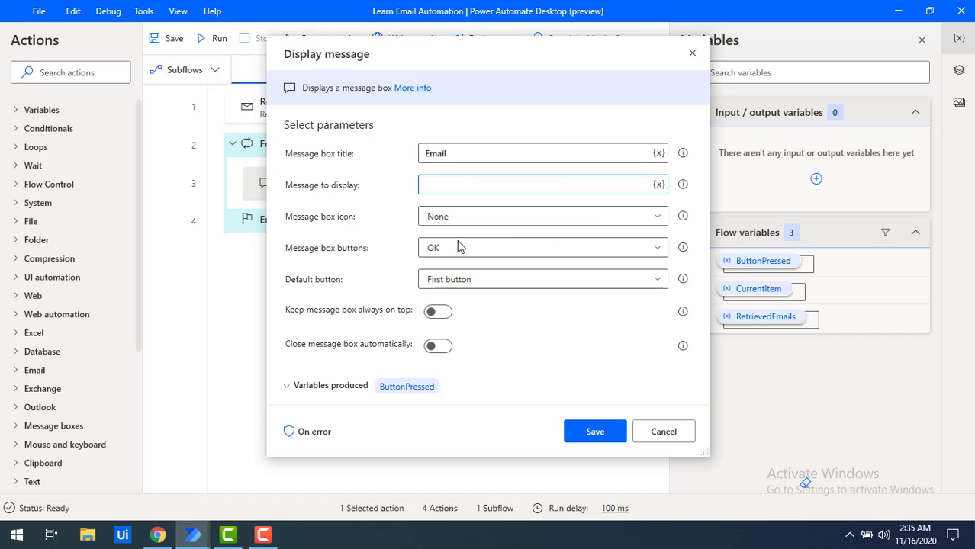
left_click(659, 187)
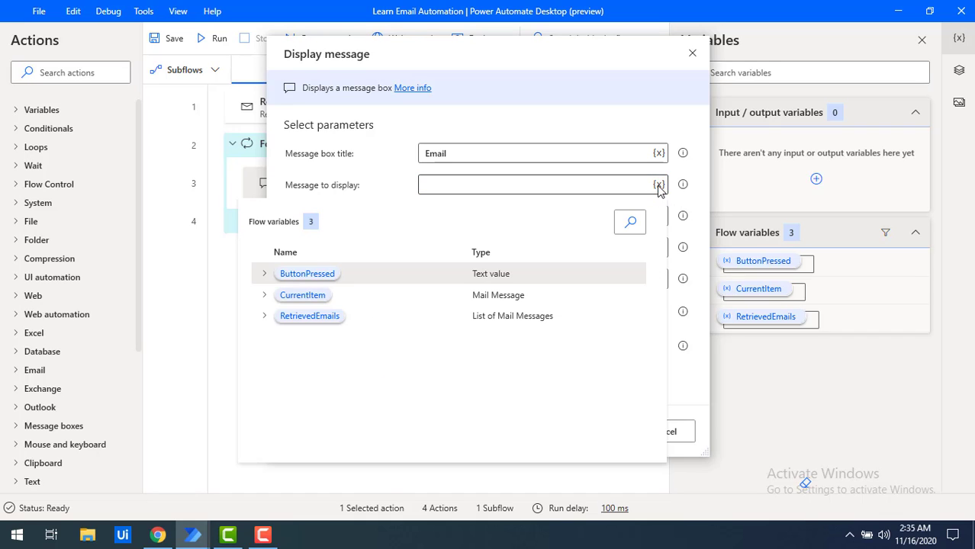
left_click(265, 296)
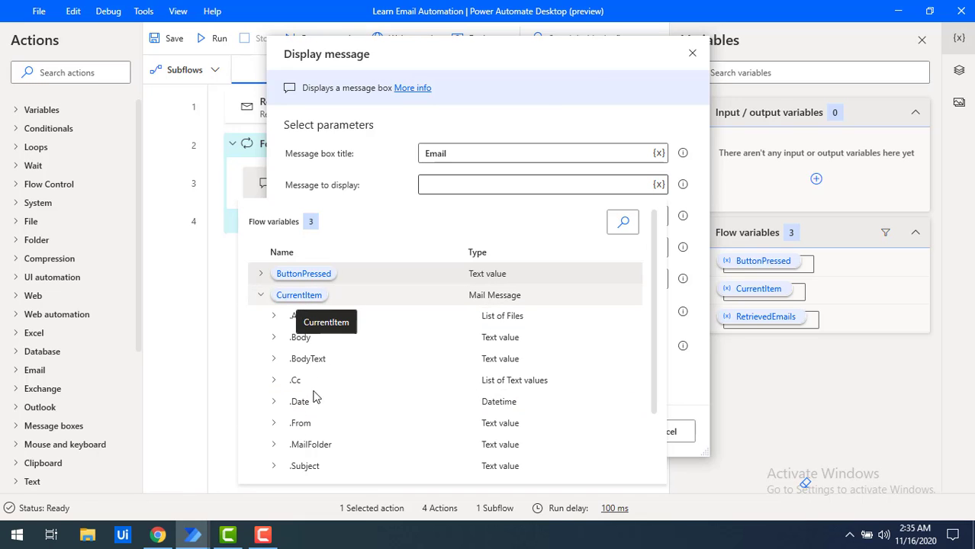
double_click(302, 426)
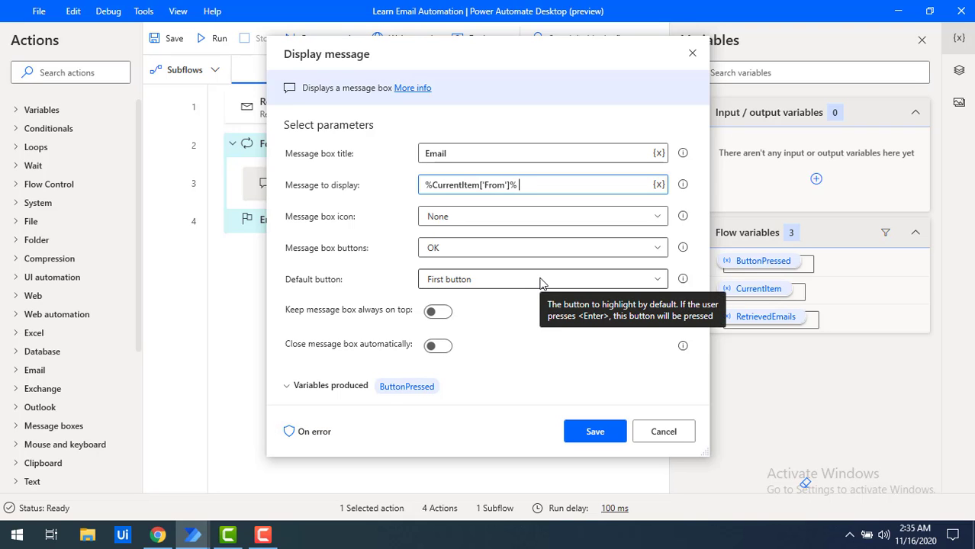
type(",")
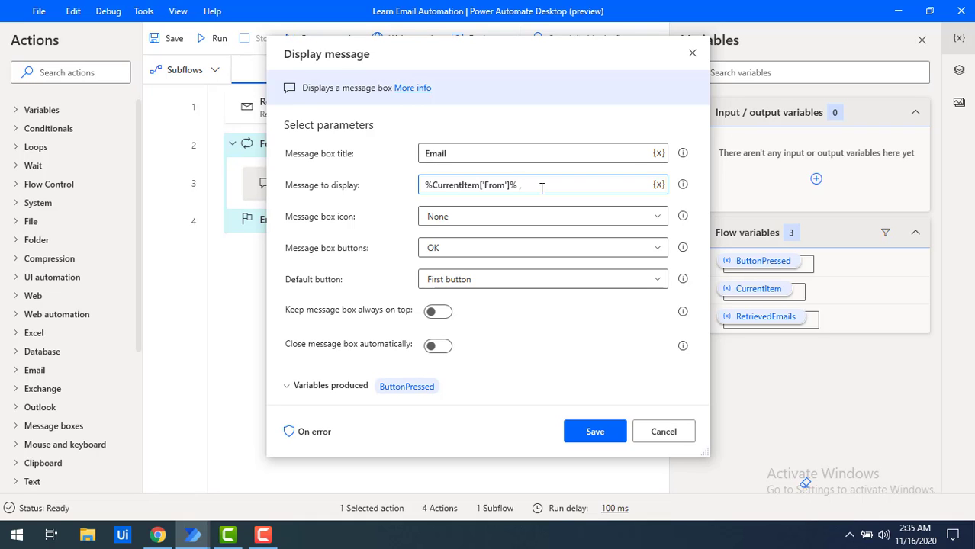
Step: Append CurrentItem.Subject to the message and save the Display message action
left_click(658, 184)
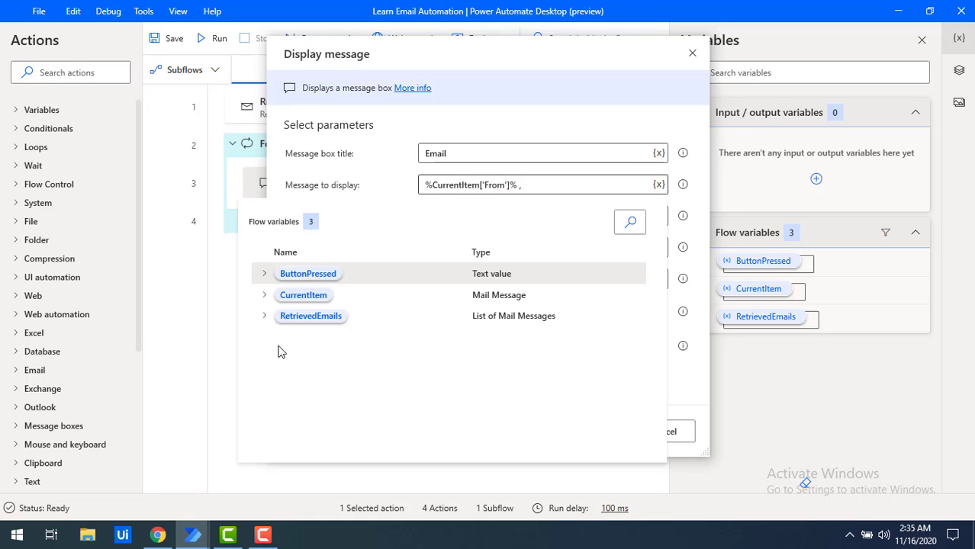
left_click(264, 295)
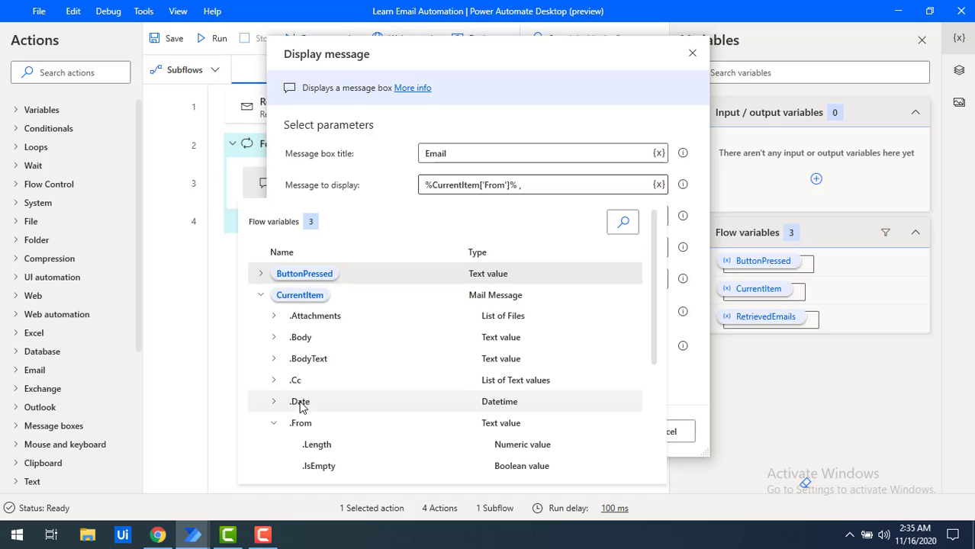
scroll(301, 320, "down", 1)
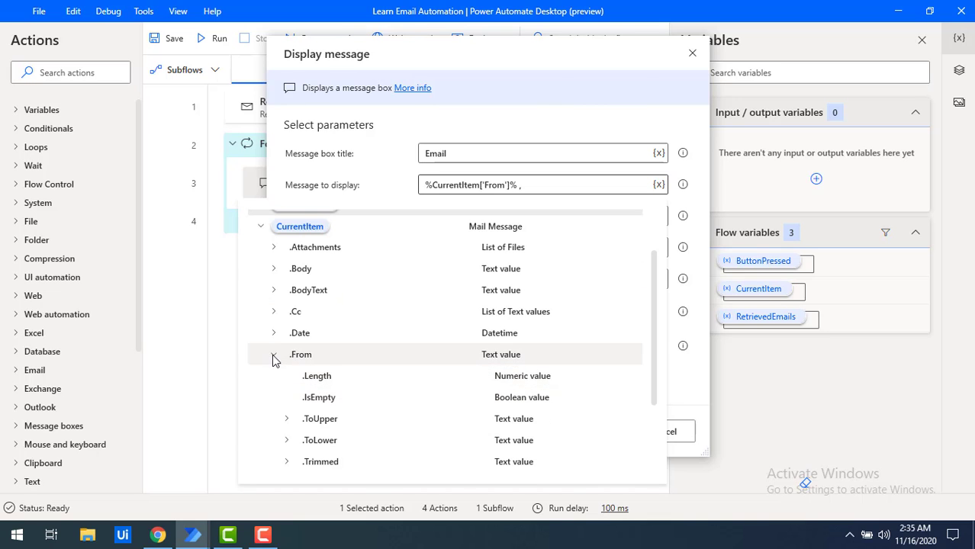
left_click(274, 356)
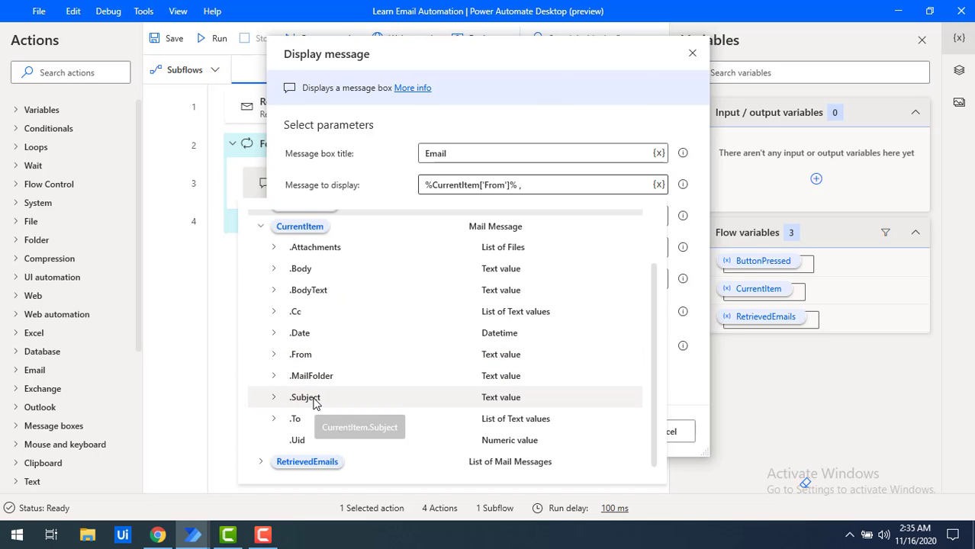
left_click(315, 399)
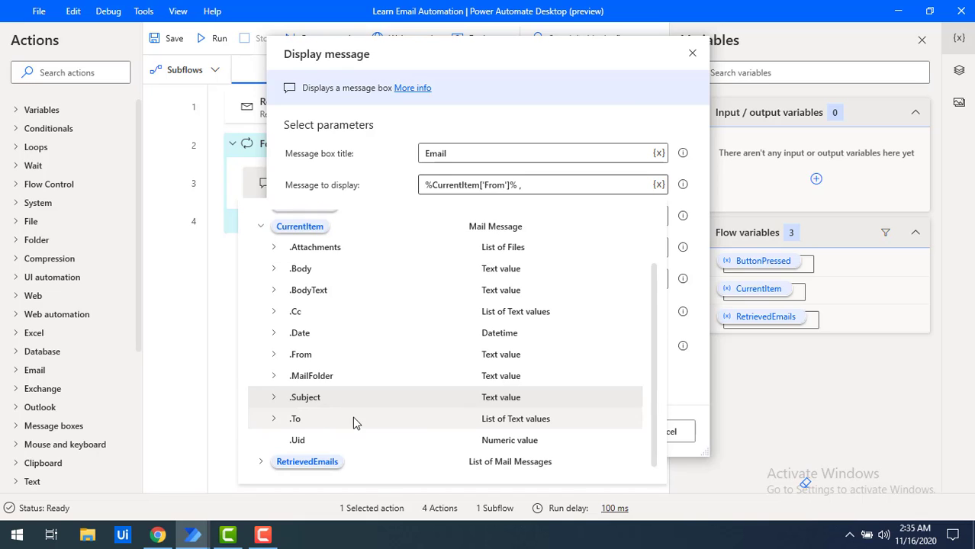
double_click(385, 399)
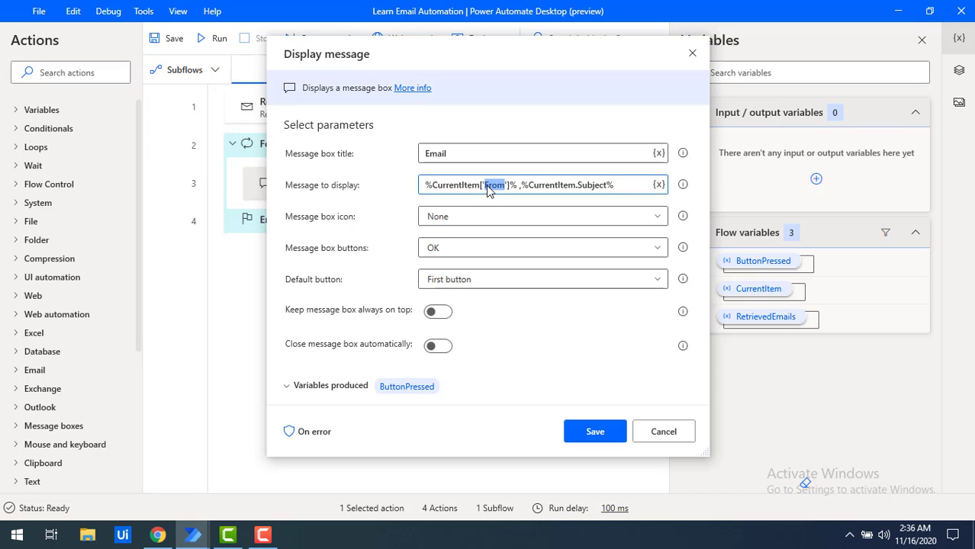
double_click(589, 185)
left_click(595, 432)
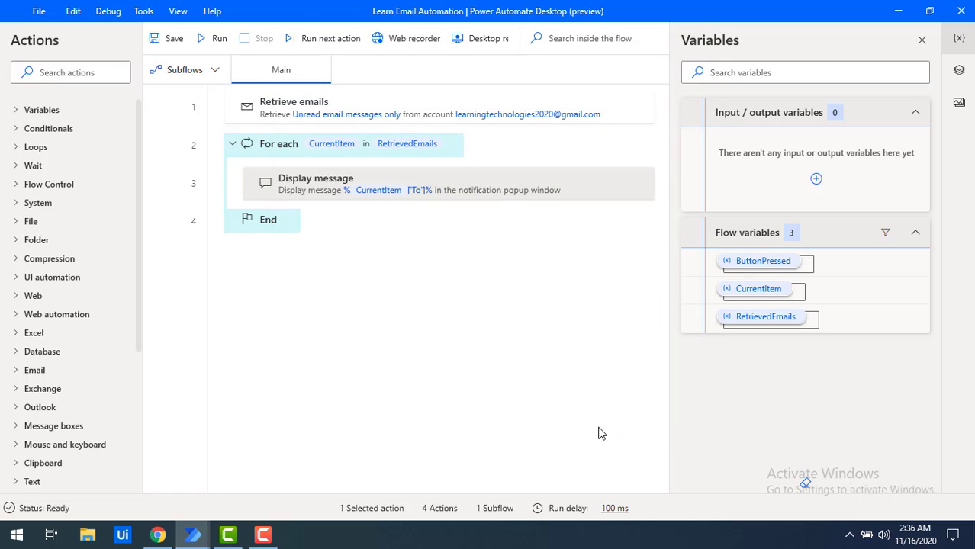
Step: Run the flow and dismiss each Email popup (Twilio, Critical security alert, and others) until it finishes
left_click(219, 38)
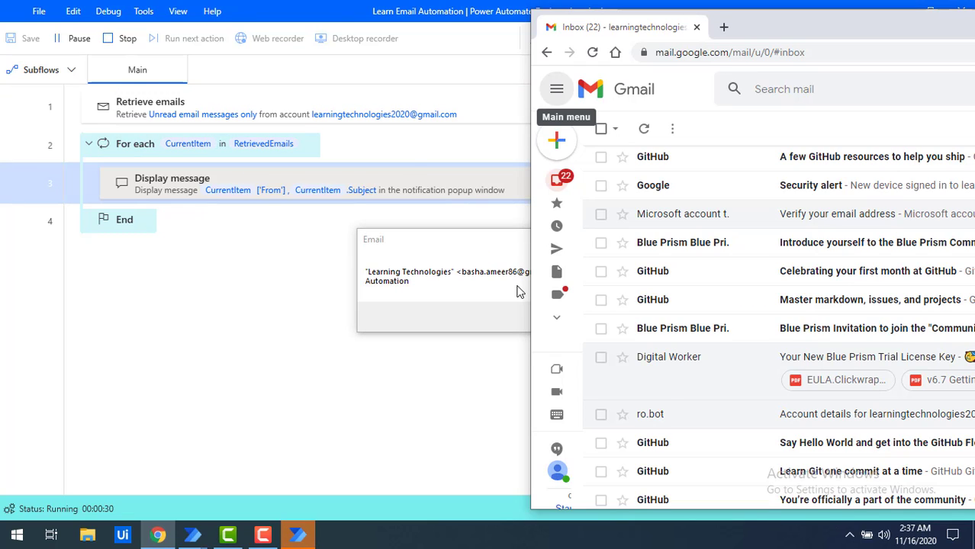
left_click_drag(475, 243, 276, 247)
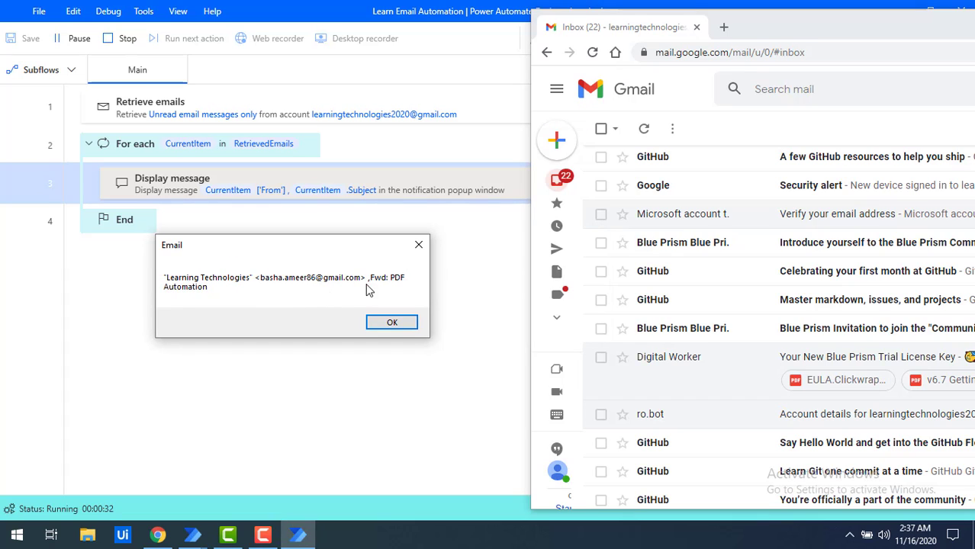
scroll(672, 366, "down", 6)
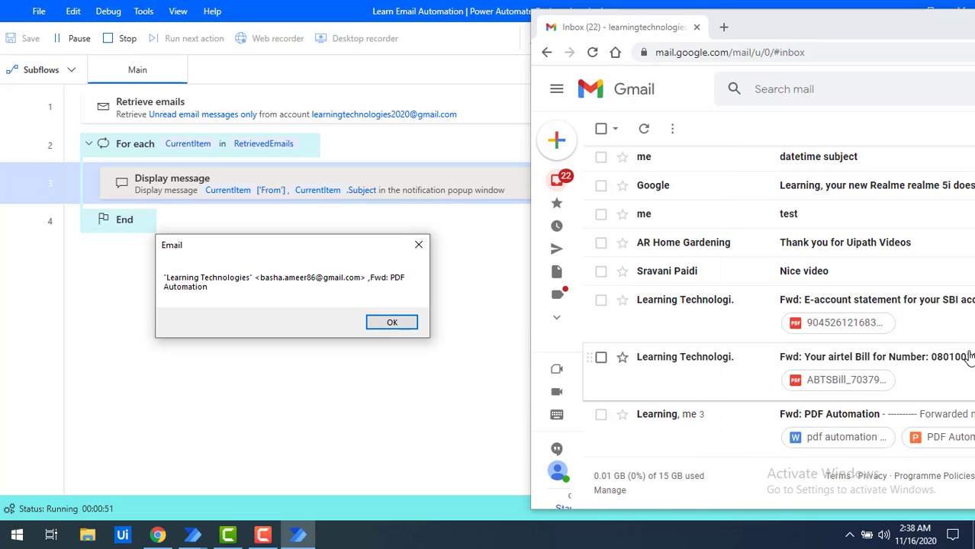
left_click(391, 323)
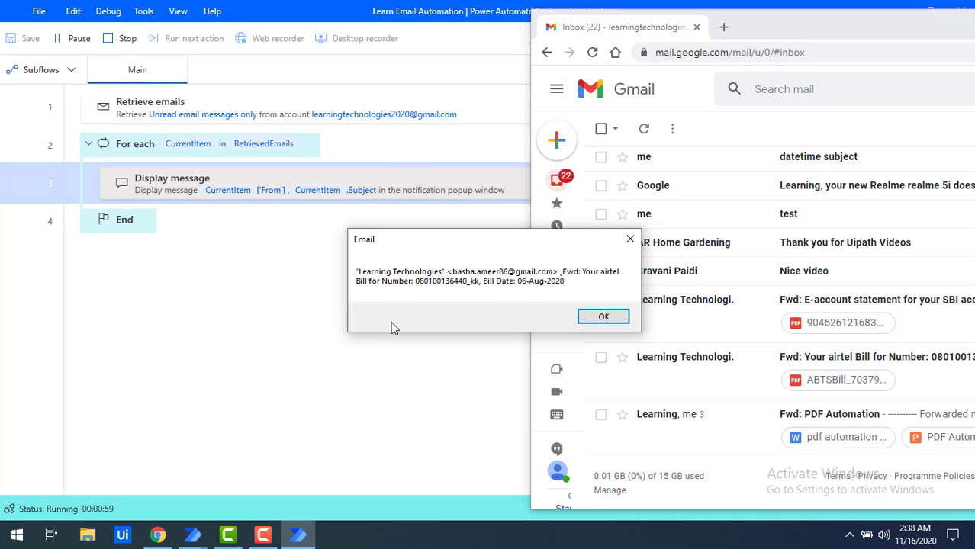
left_click(612, 317)
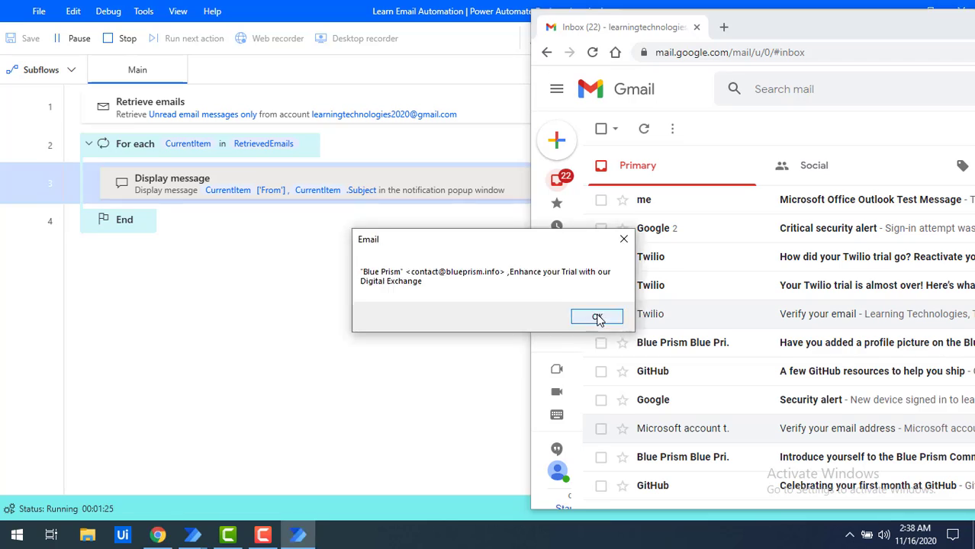
left_click(598, 317)
left_click(599, 317)
left_click(601, 317)
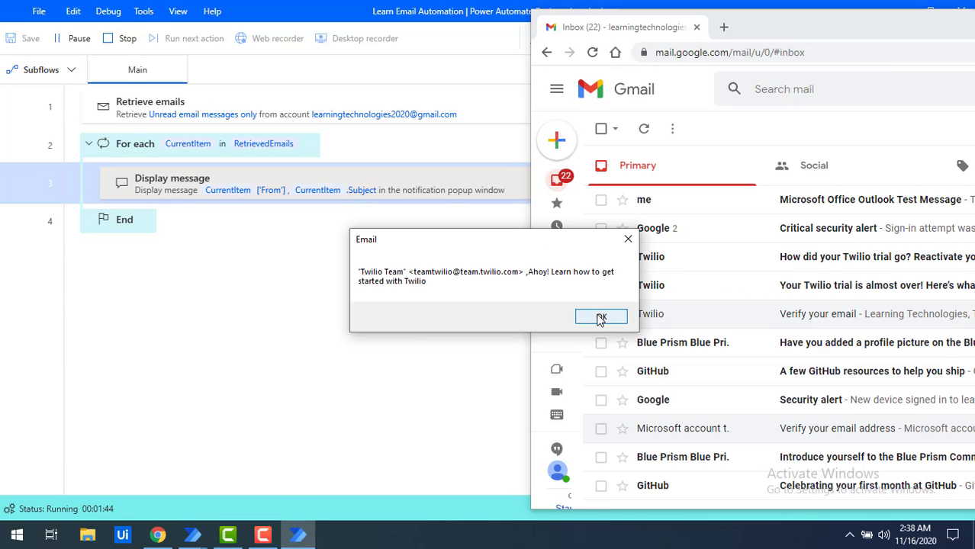
left_click(601, 317)
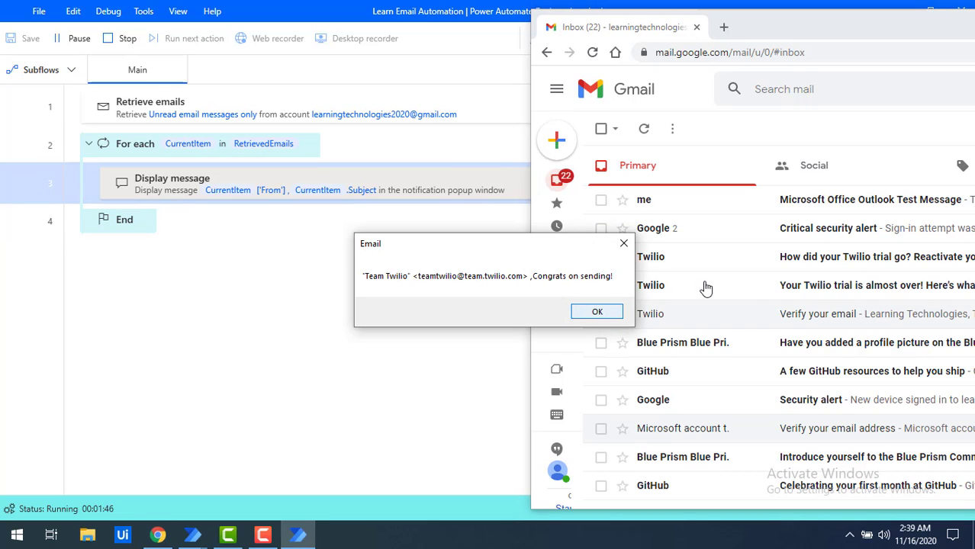
left_click(601, 315)
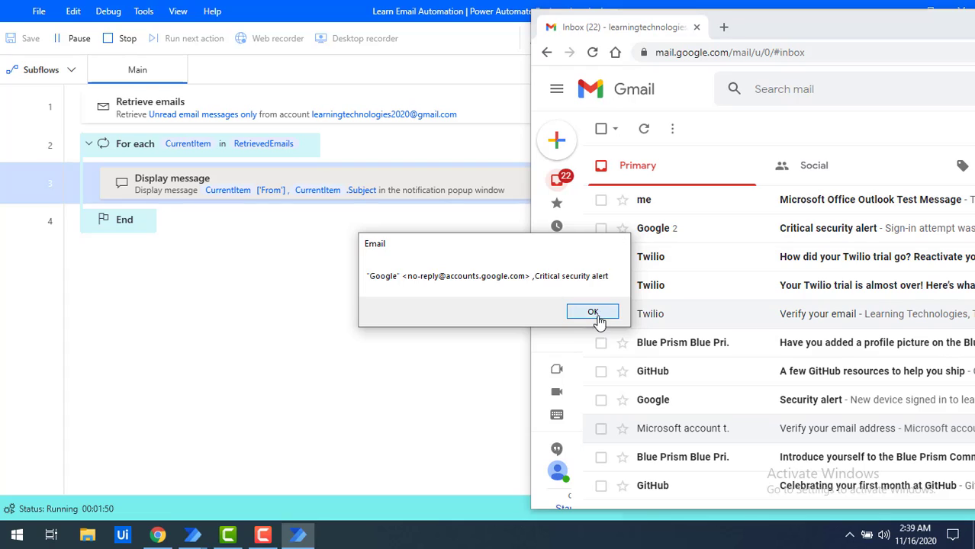
left_click(600, 317)
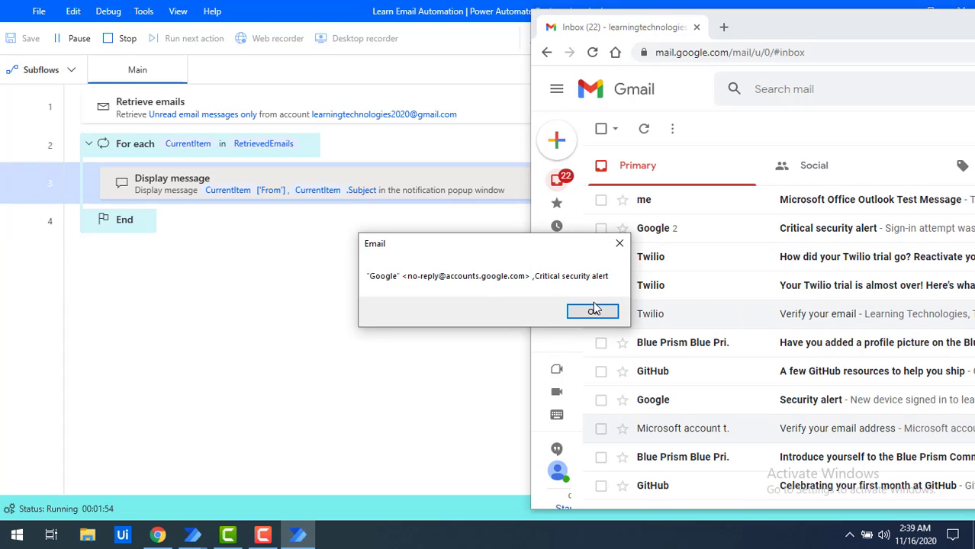
left_click(594, 315)
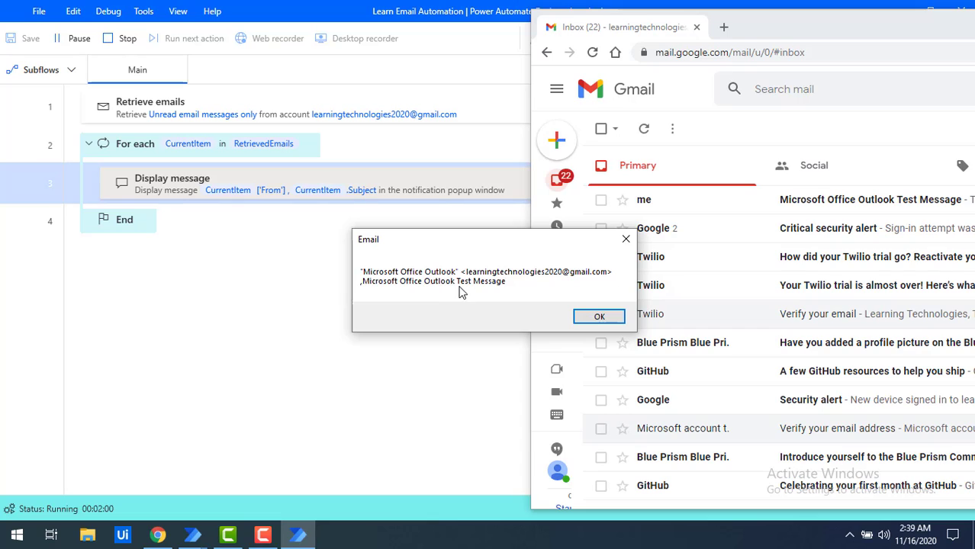
left_click_drag(539, 241, 382, 225)
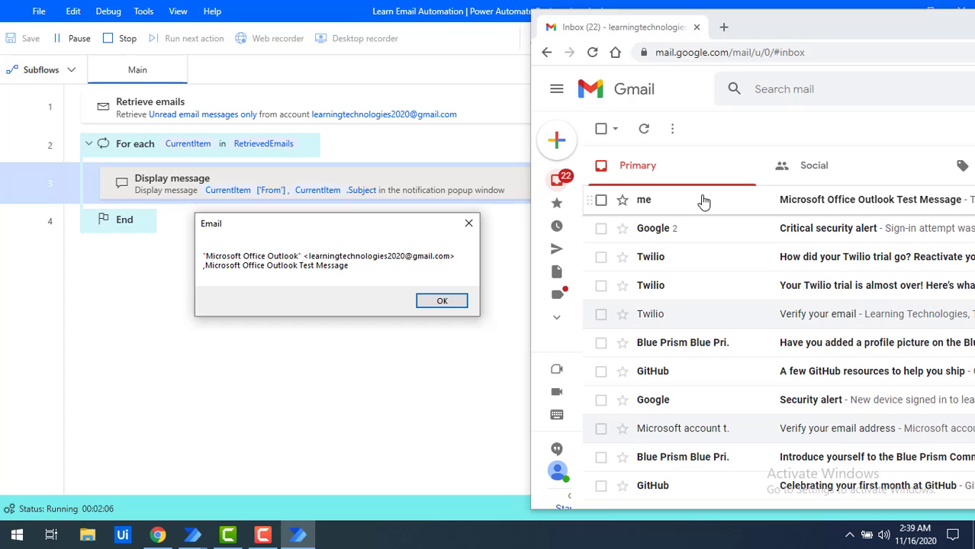
left_click(443, 302)
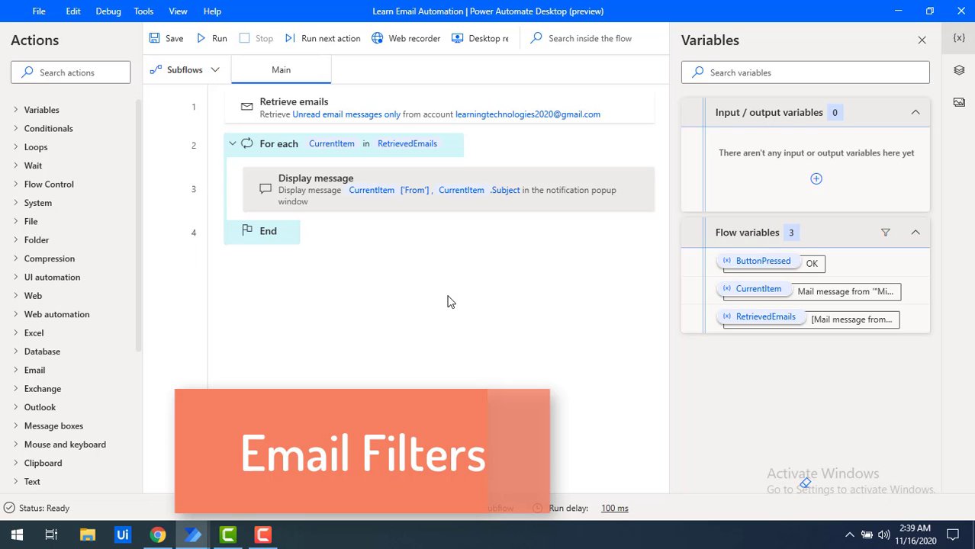
Step: Copy GitHub's sender address from the 'Celebrating your first month at GitHub' email, then minimize Gmail
left_click(157, 535)
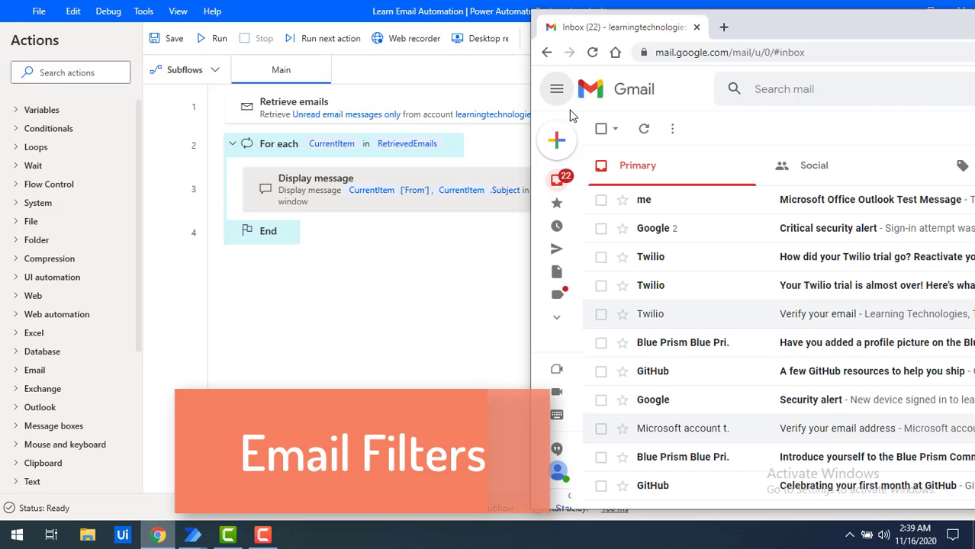
double_click(784, 28)
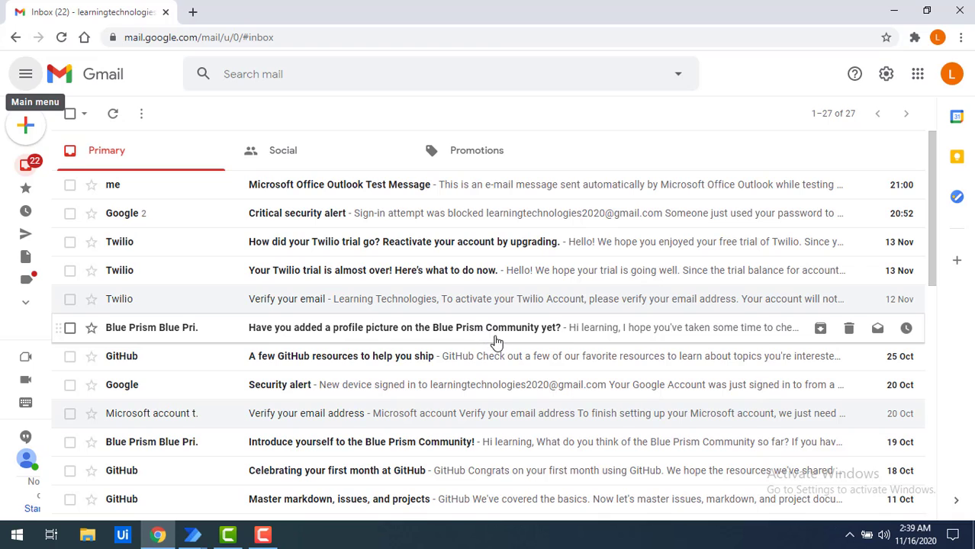
scroll(495, 326, "down", 2)
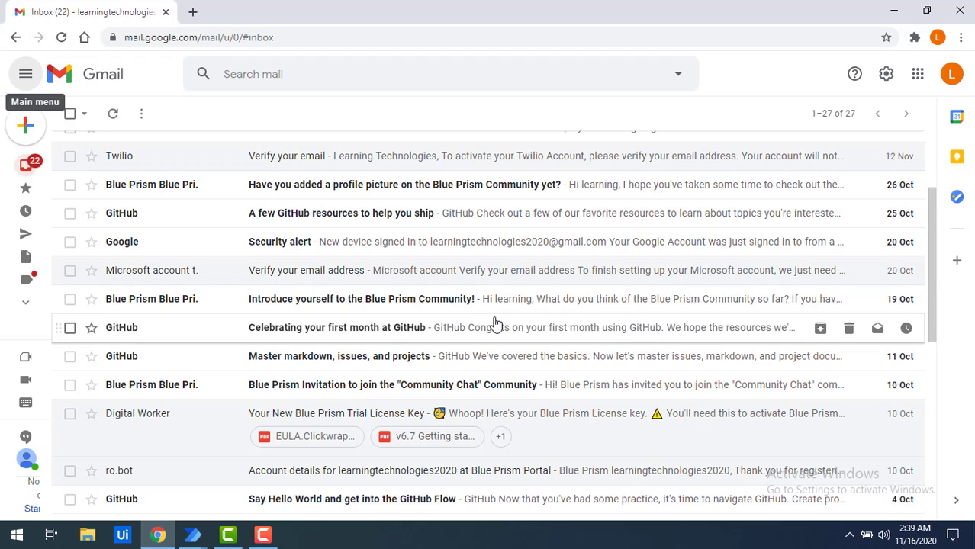
left_click(494, 324)
double_click(222, 208)
key("ctrl+c")
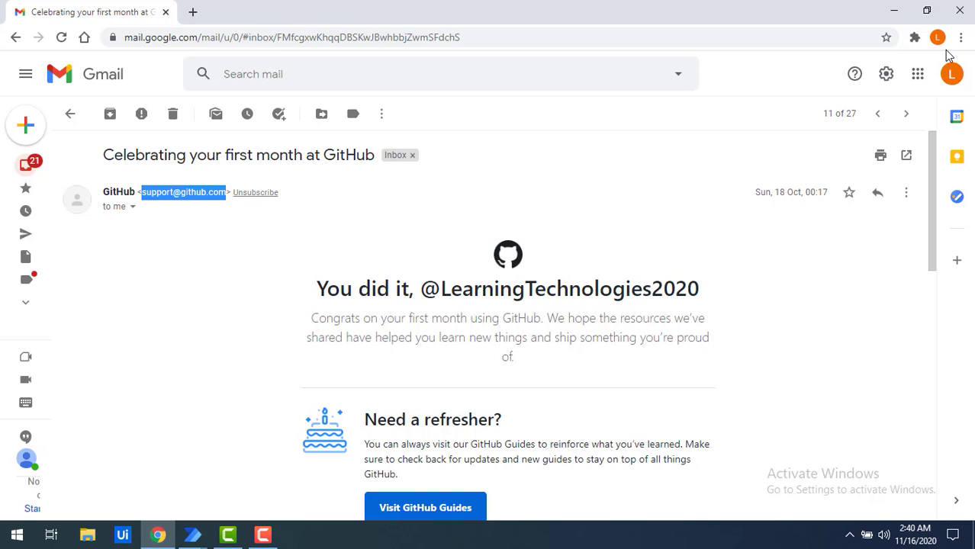
left_click(894, 12)
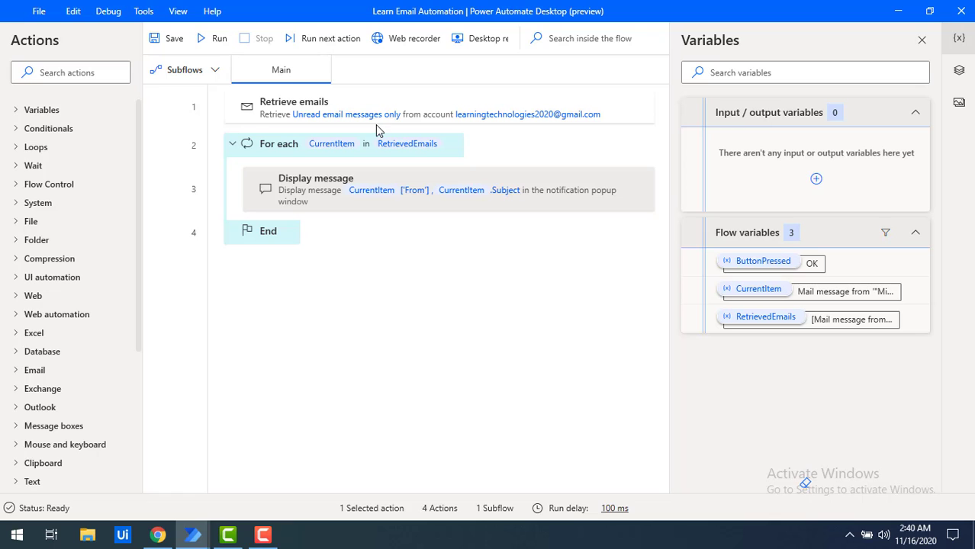
Step: Paste GitHub's sender address into the Retrieve emails '"From" field contains' filter
left_click(344, 118)
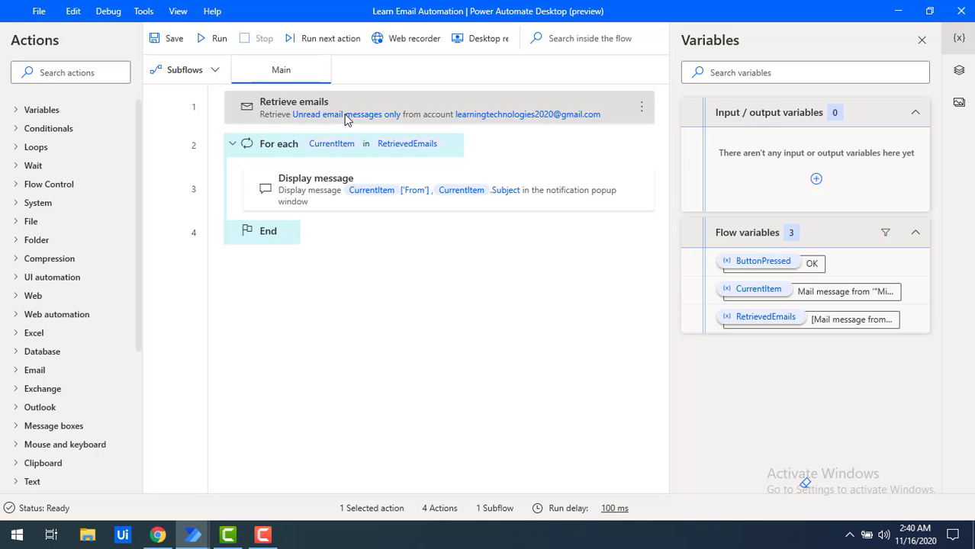
double_click(345, 118)
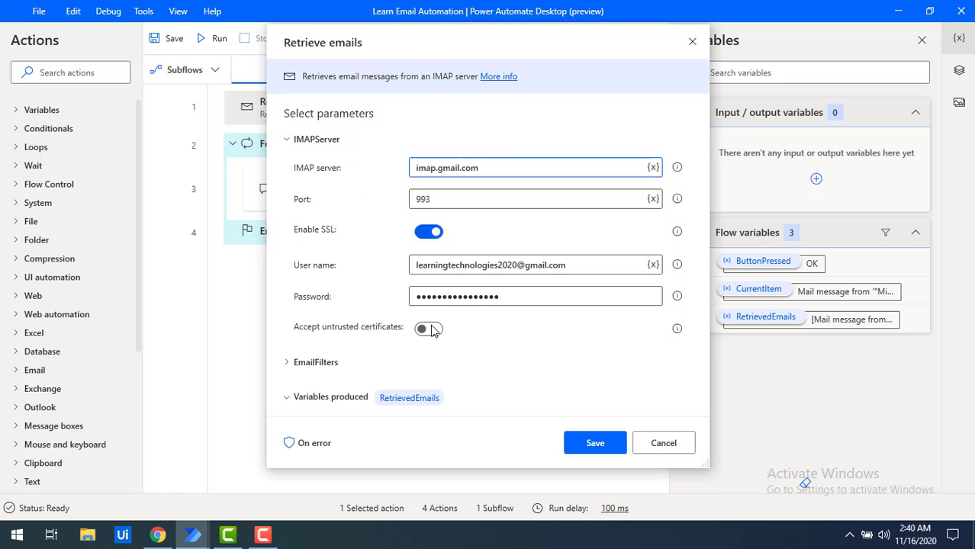
left_click(289, 362)
scroll(322, 305, "down", 3)
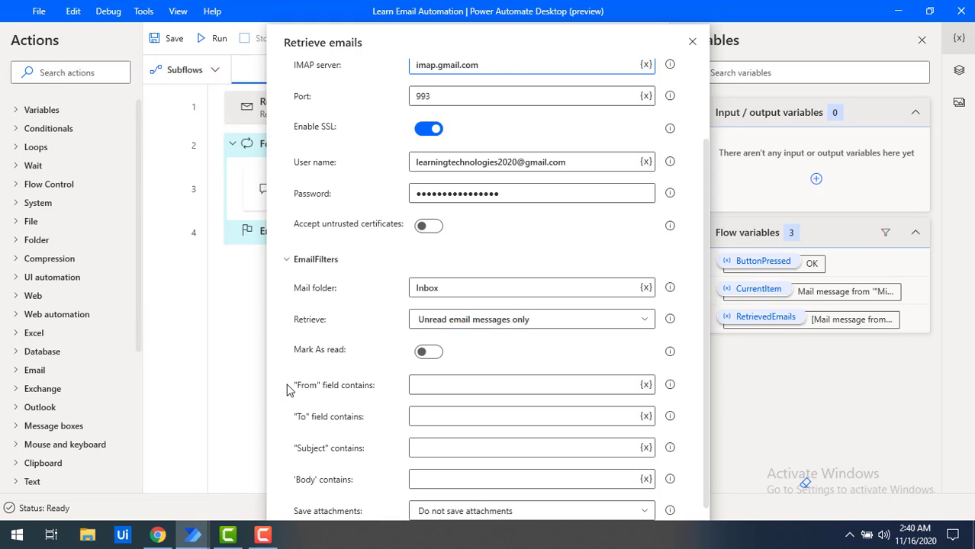
left_click(420, 385)
key("ctrl+v")
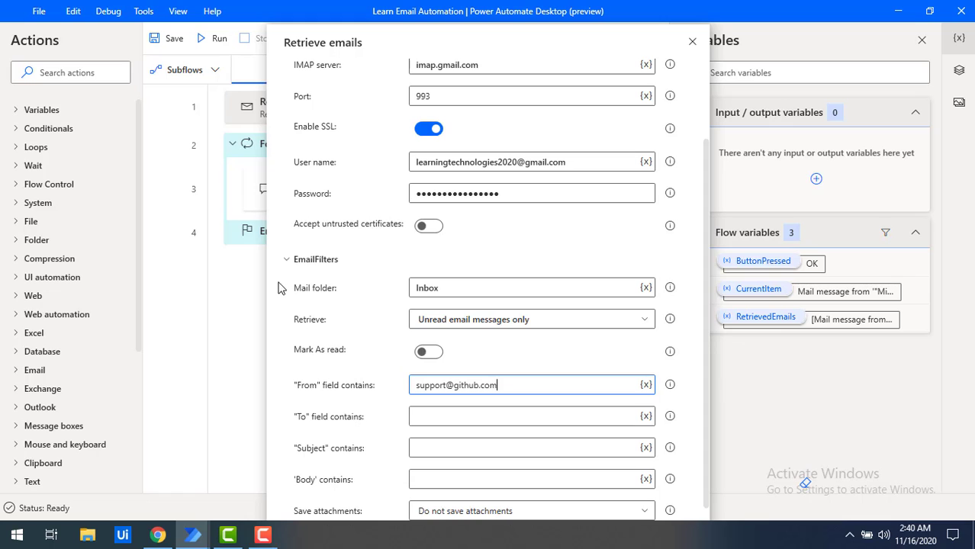
left_click(288, 259)
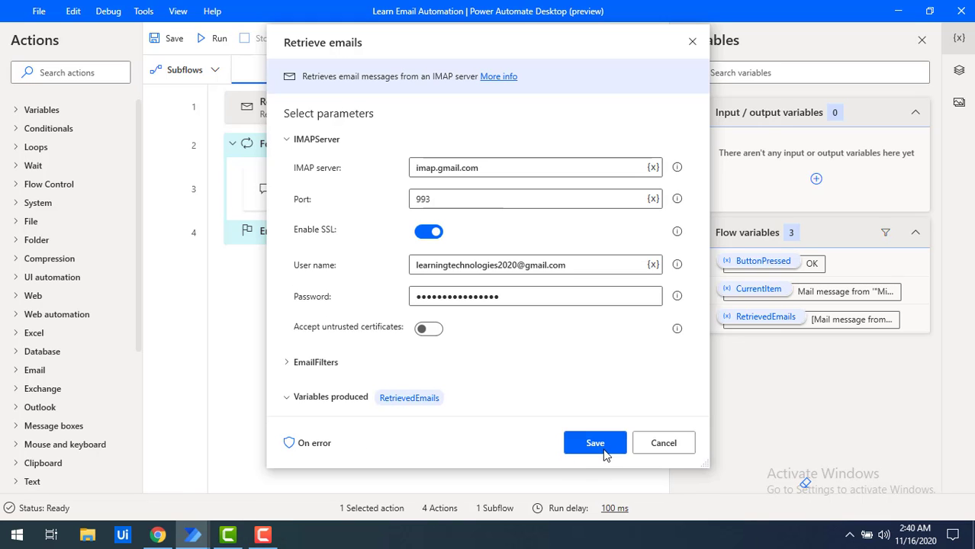
Step: Save the From filter and run the flow, which now retrieves only five GitHub emails
left_click(596, 443)
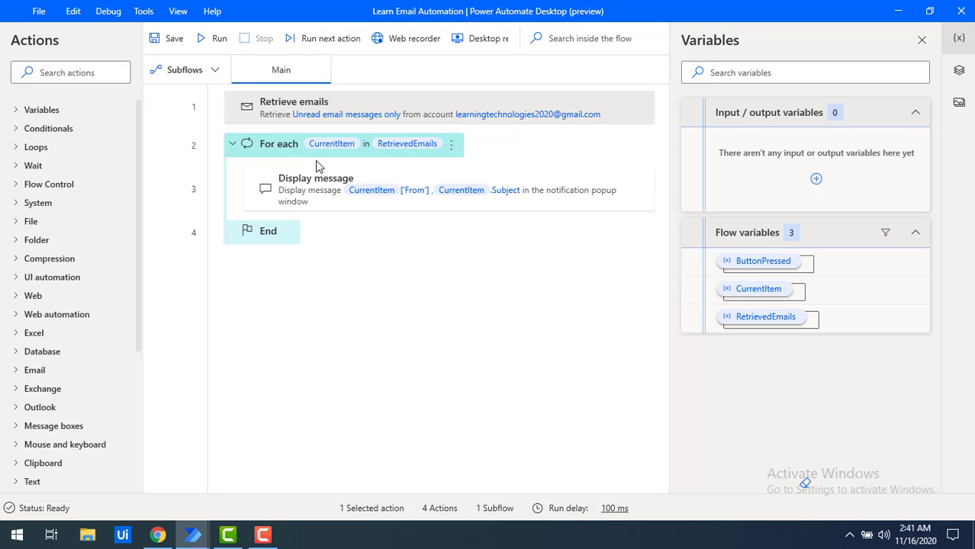
left_click(206, 43)
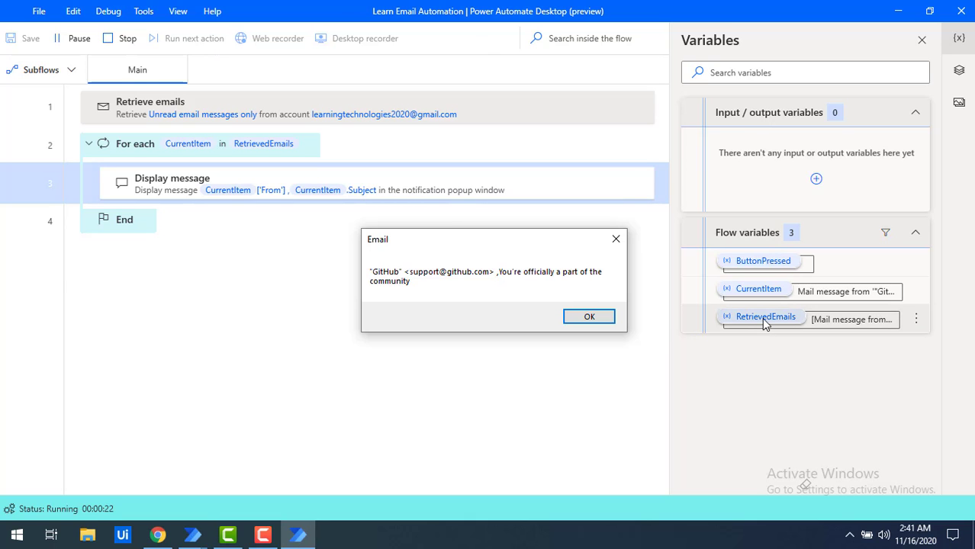
mouse_move(765, 324)
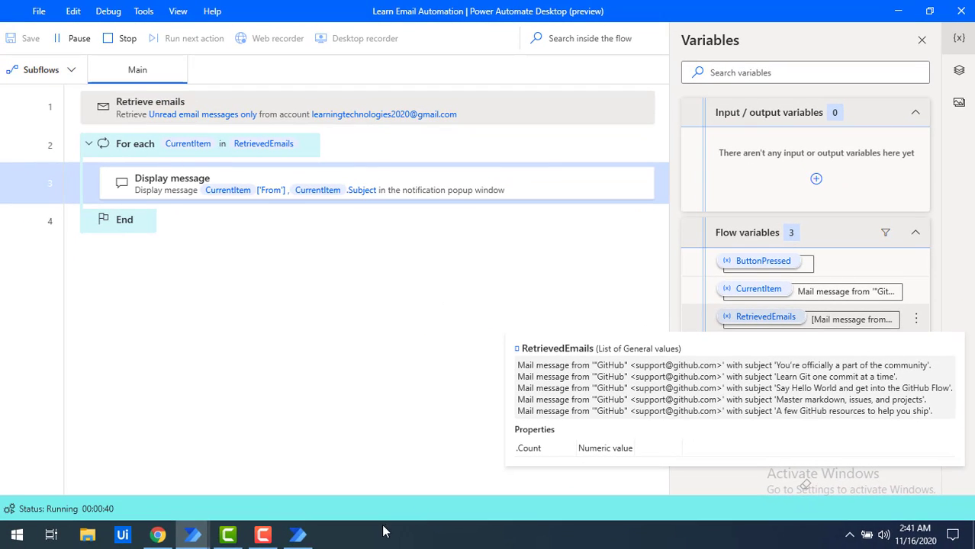
left_click(304, 537)
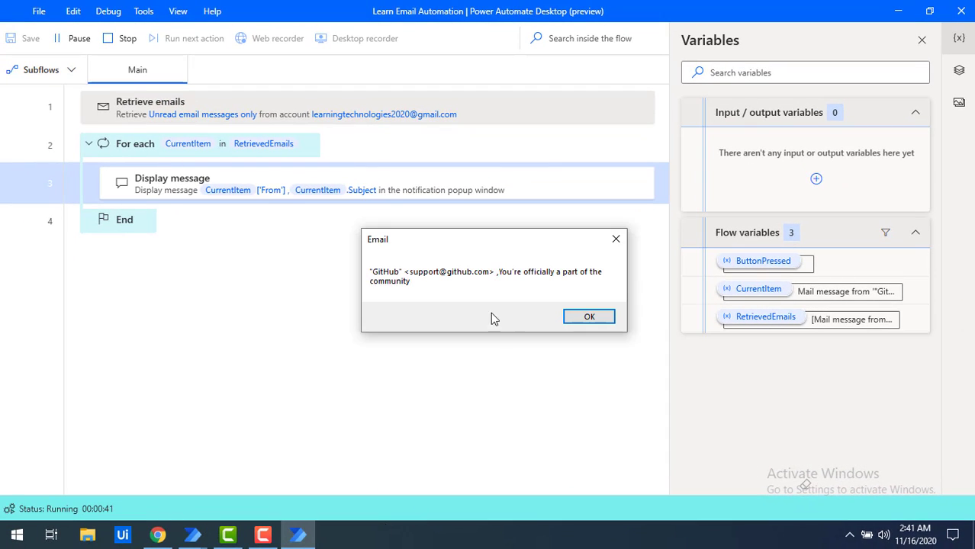
left_click(589, 317)
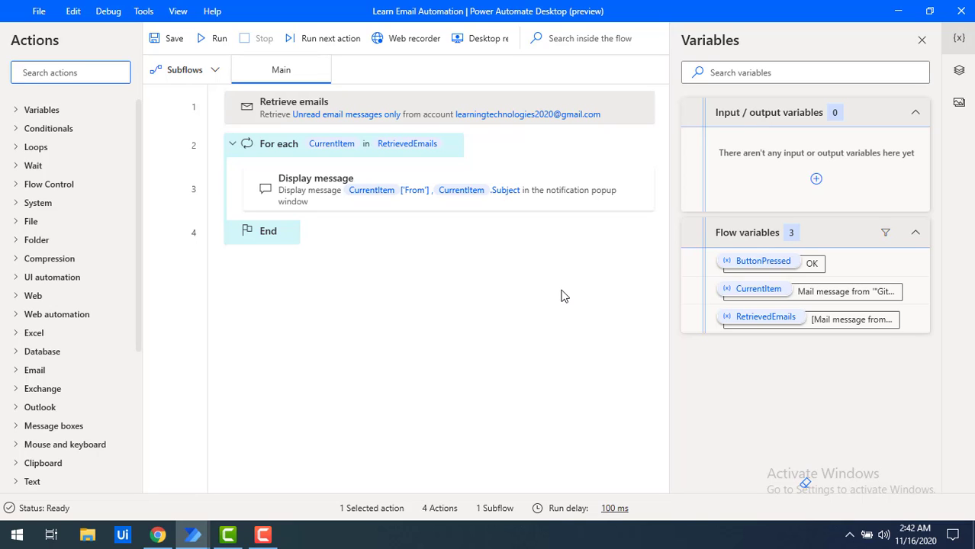
Step: Set Retrieve emails to 'All email messages' with 'Save attachments' enabled
left_click(443, 115)
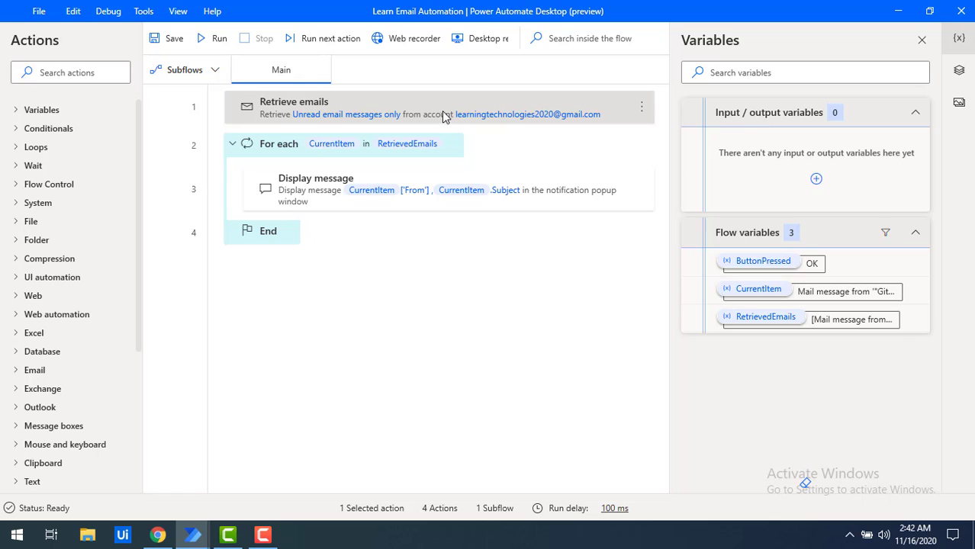
double_click(443, 114)
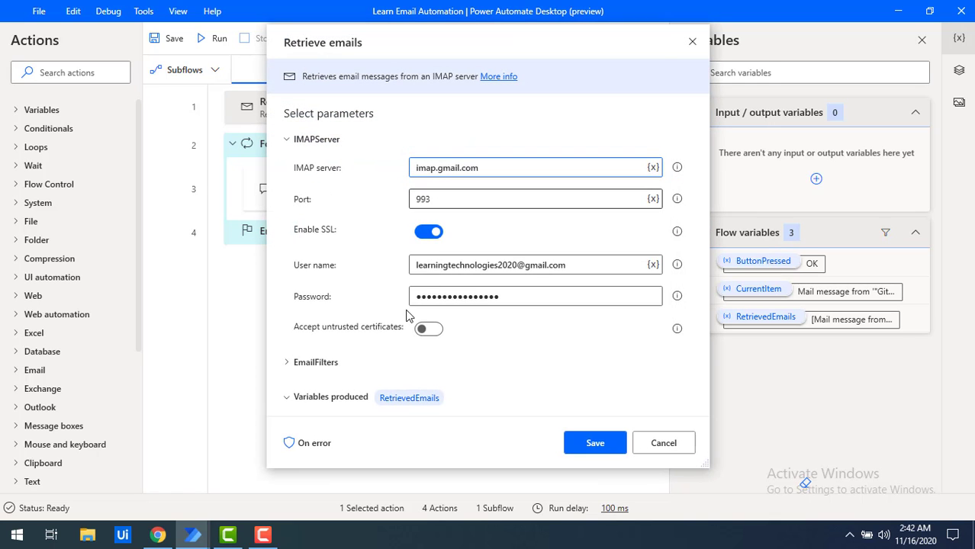
left_click(297, 362)
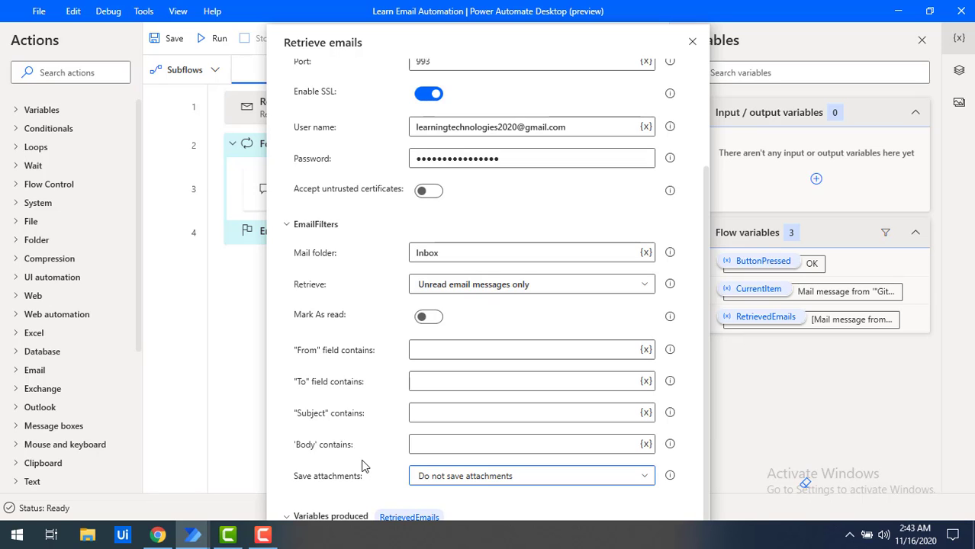
left_click(580, 284)
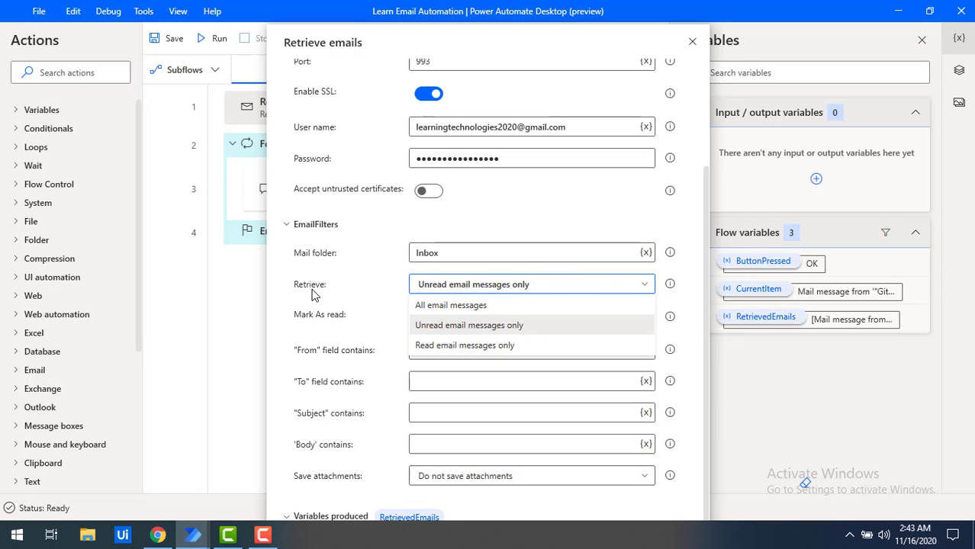
left_click(444, 305)
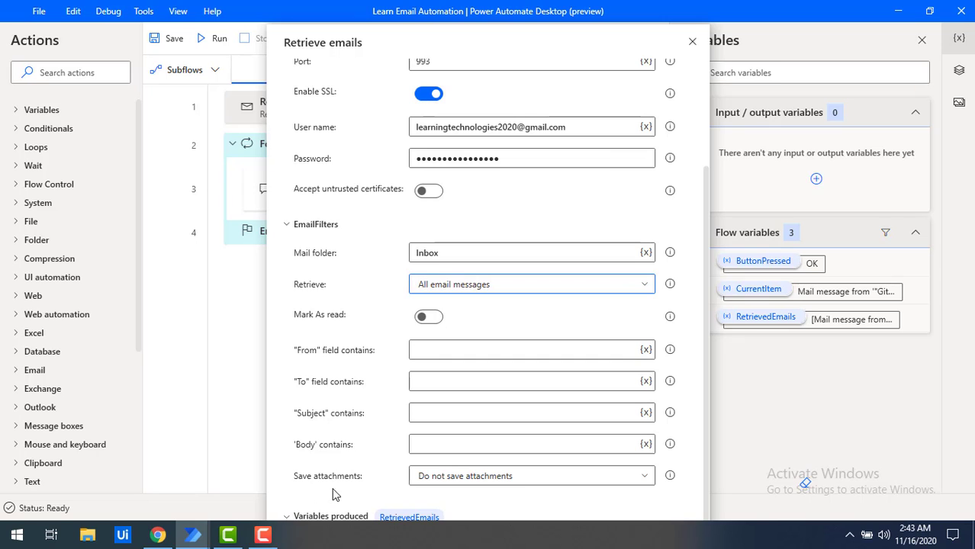
left_click(441, 479)
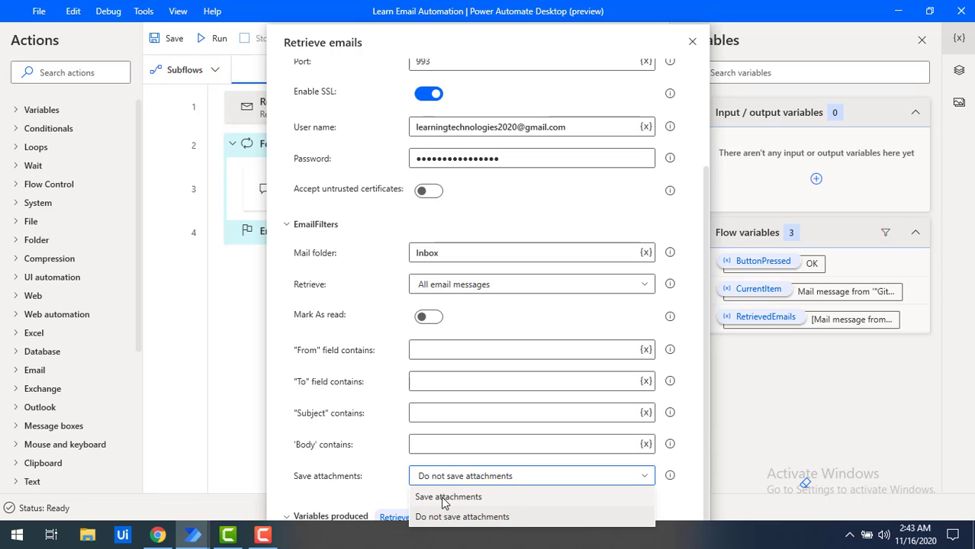
left_click(445, 503)
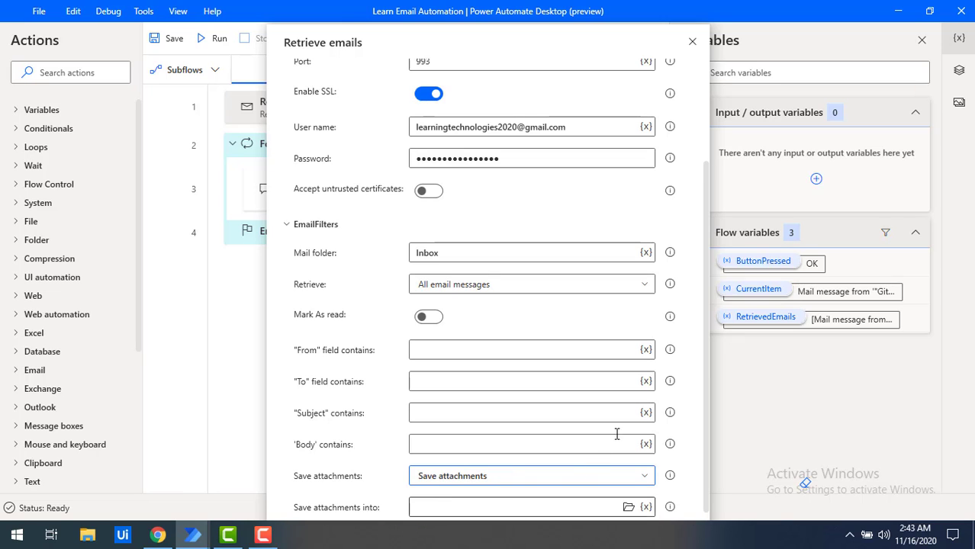
scroll(701, 350, "down", 1)
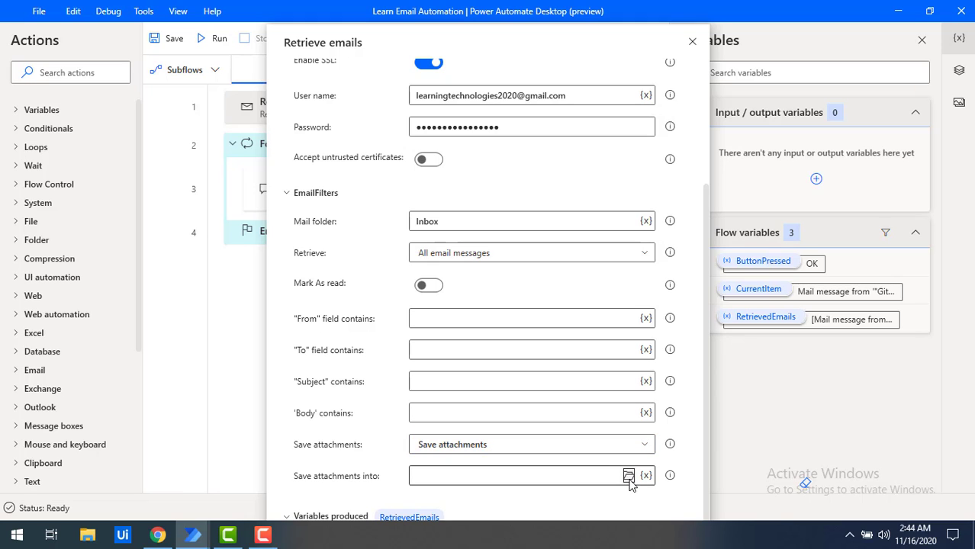
Step: Set the attachments folder to C:\Users\AR\Desktop\Attachements after checking it is empty in File Explorer
left_click(627, 476)
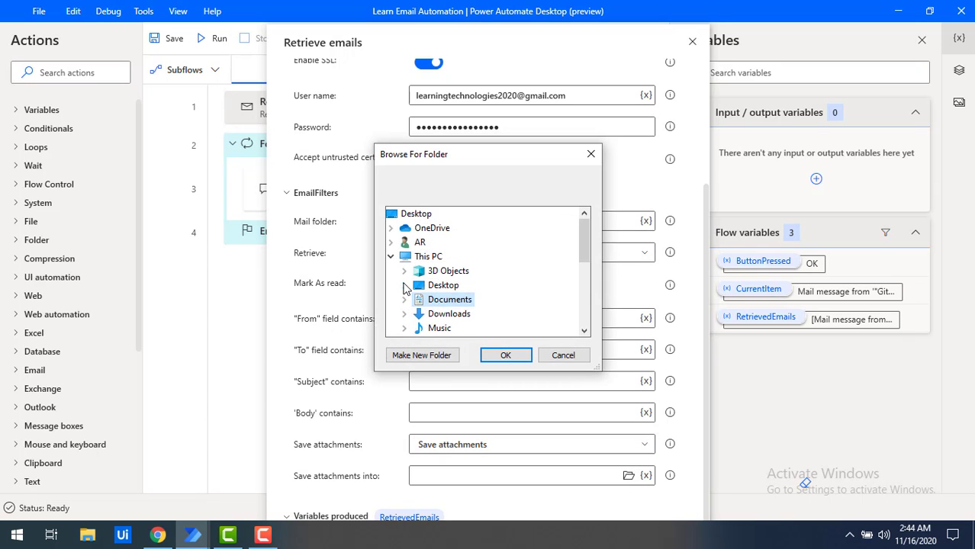
left_click(405, 287)
left_click(463, 300)
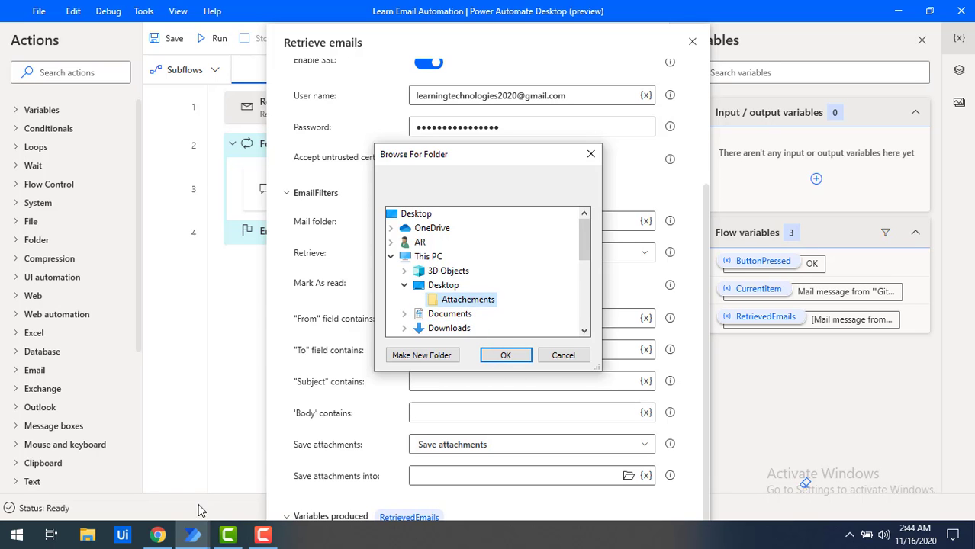
left_click(87, 535)
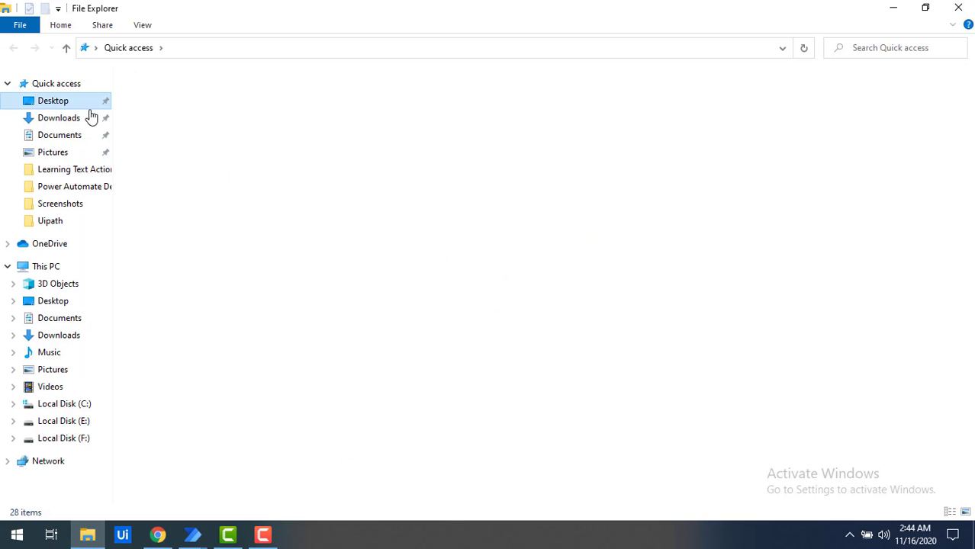
left_click(53, 101)
double_click(181, 98)
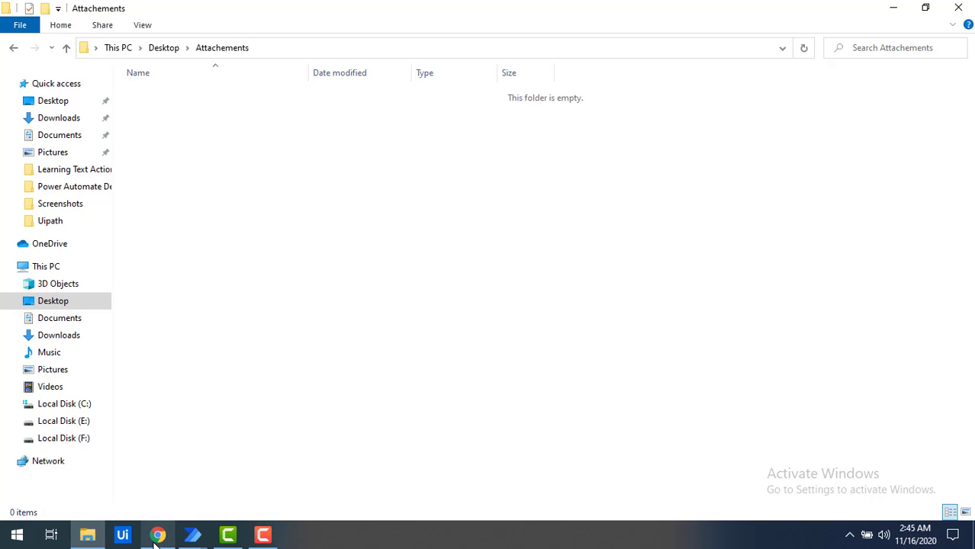
left_click(192, 535)
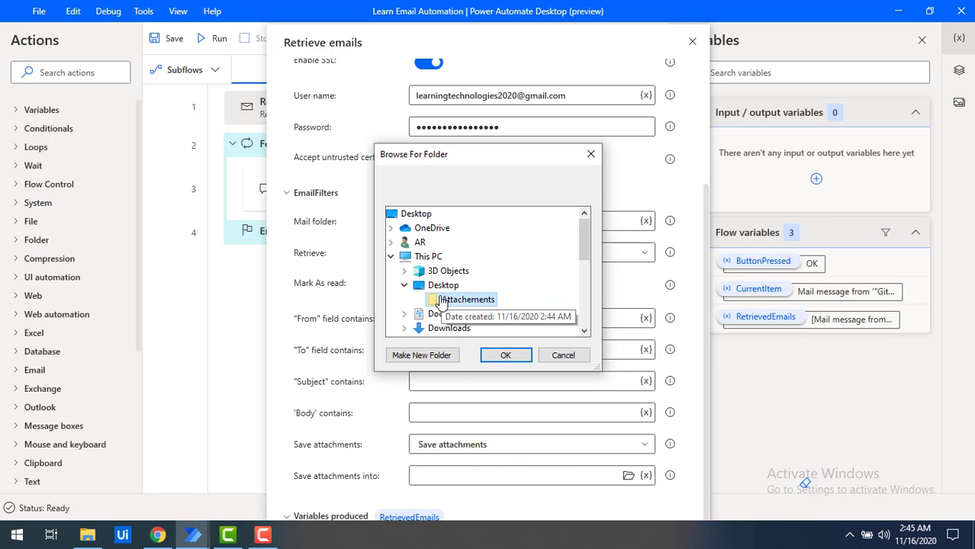
left_click(514, 358)
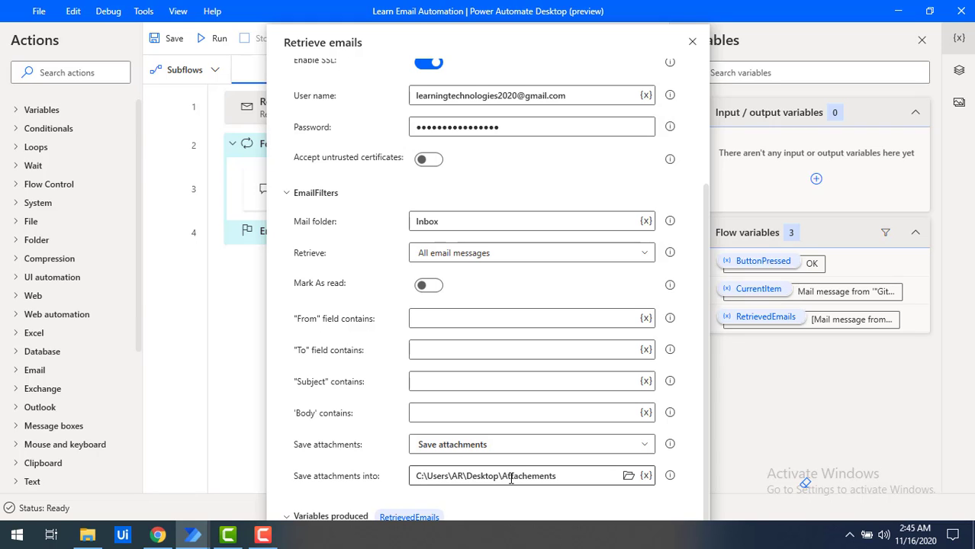
Step: Save the Retrieve emails settings with all messages and attachments going to Attachements
double_click(537, 475)
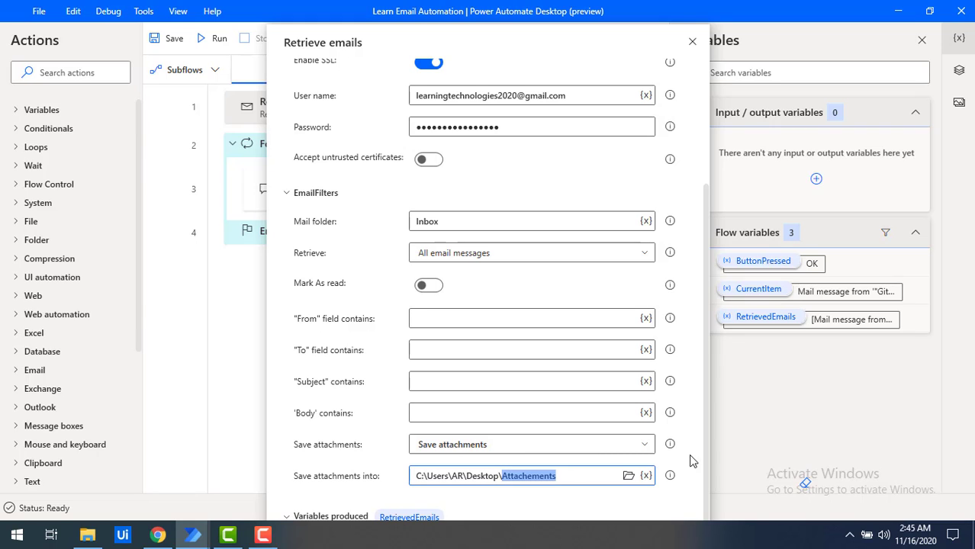
left_click(290, 197)
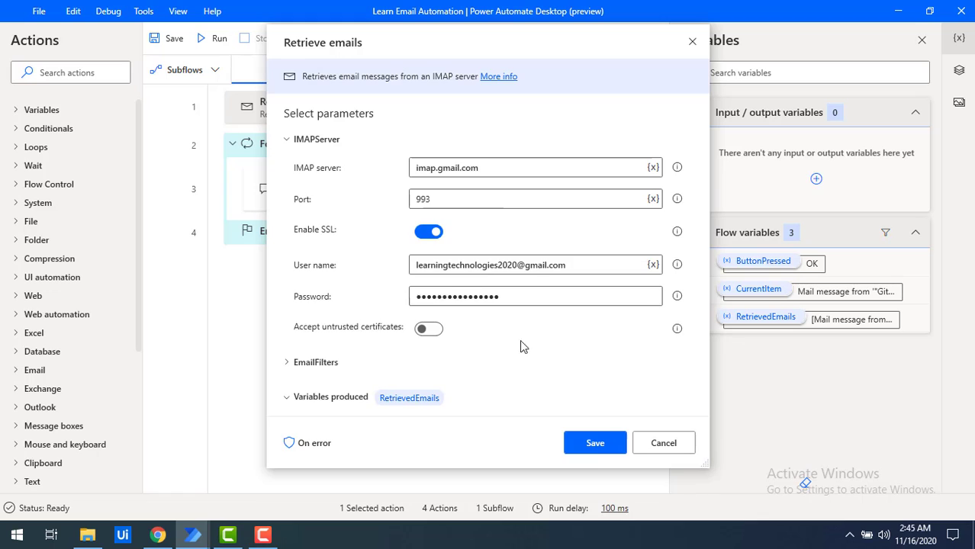
left_click(601, 446)
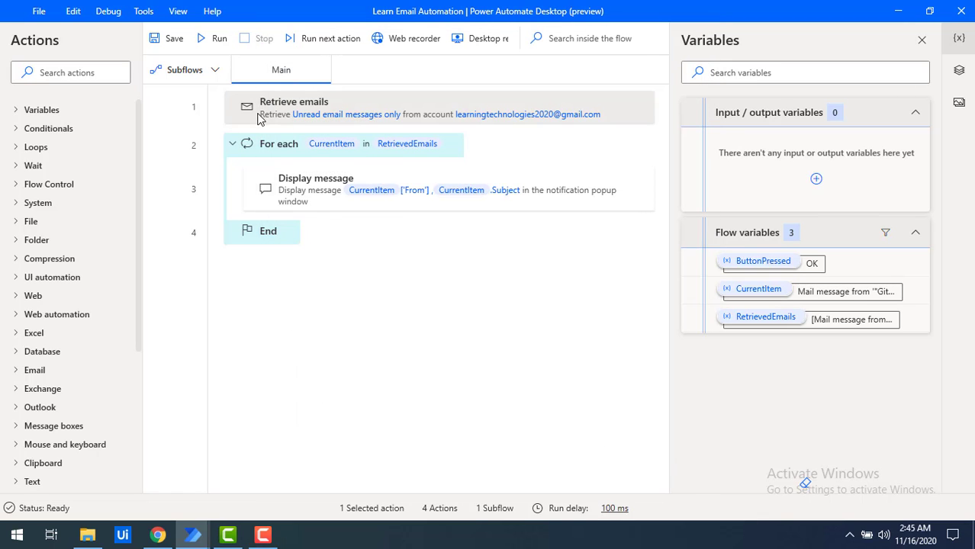
Step: Disable the Display message action and run the flow
left_click(317, 206)
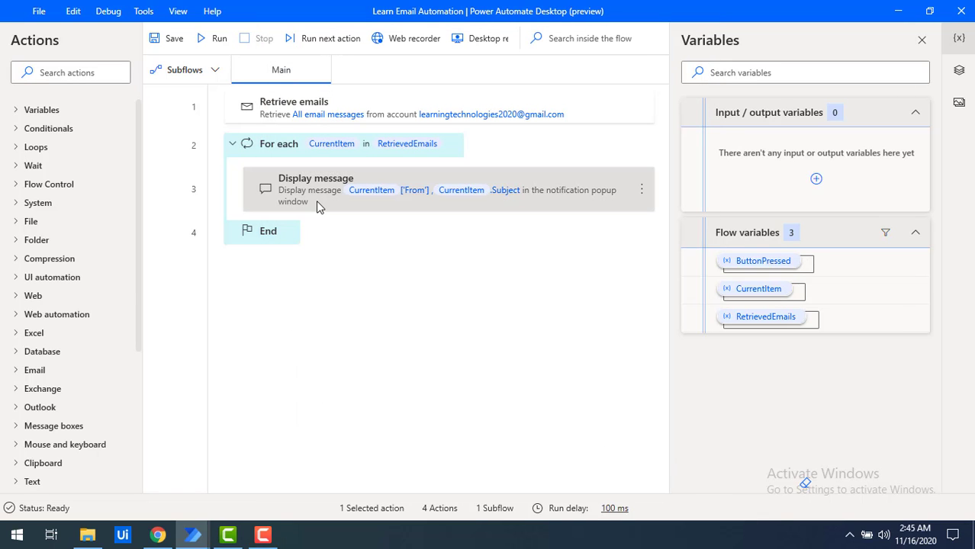
right_click(350, 197)
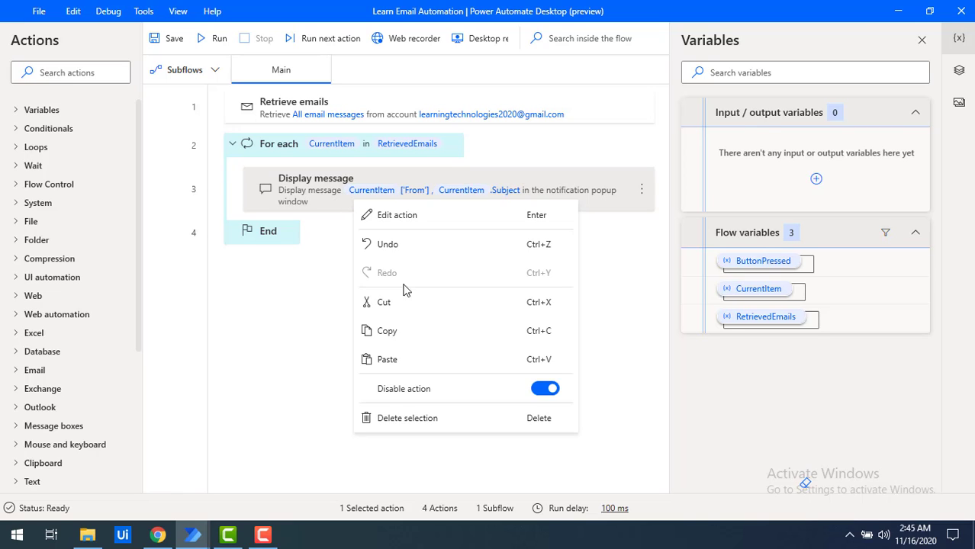
left_click(390, 394)
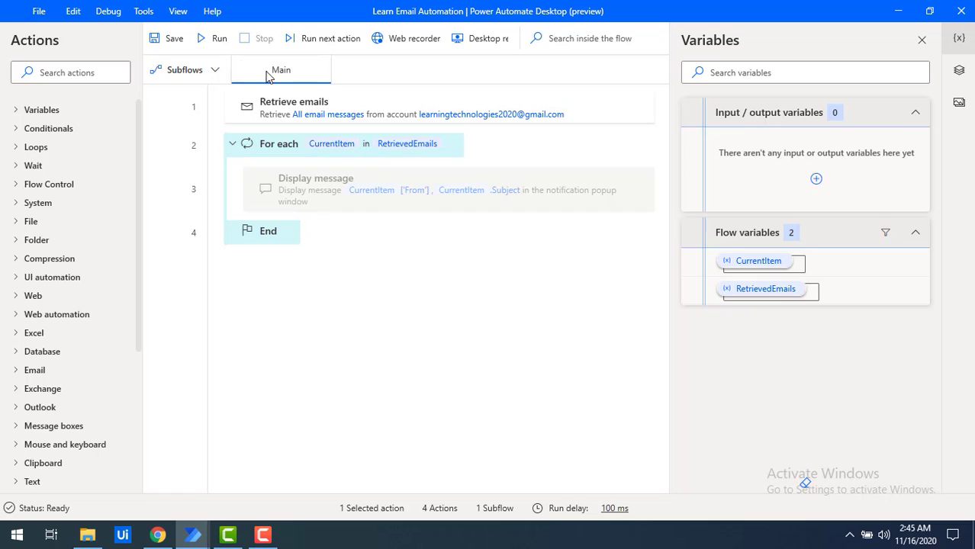
left_click(215, 44)
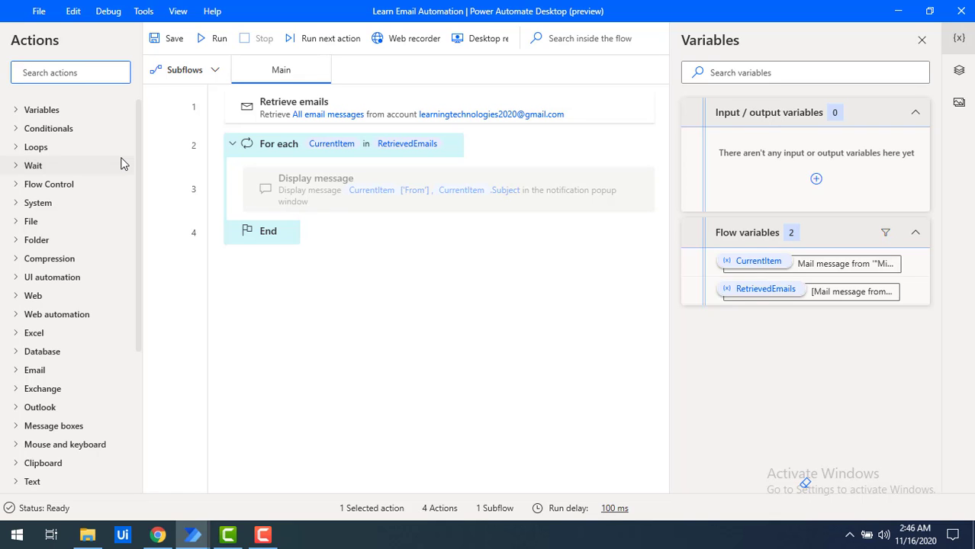
Step: Bring up the Attachements folder and select, then deselect, the nine downloaded attachment files
left_click(88, 537)
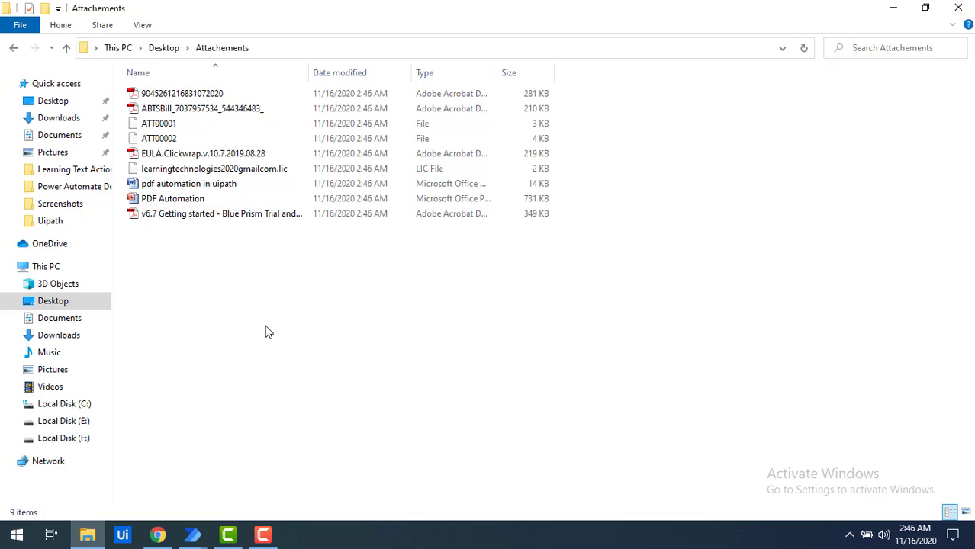
left_click_drag(824, 369, 217, 74)
left_click(432, 343)
Step: Switch to the Gmail inbox and scroll to the Digital Worker email with the EULA.Clickwrap and Getting started PDFs
left_click(157, 534)
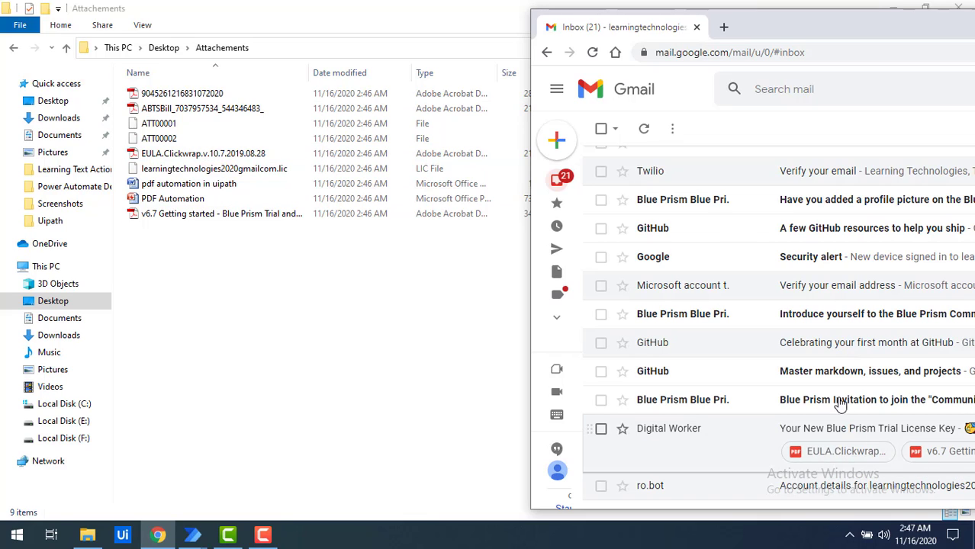
scroll(837, 386, "down", 5)
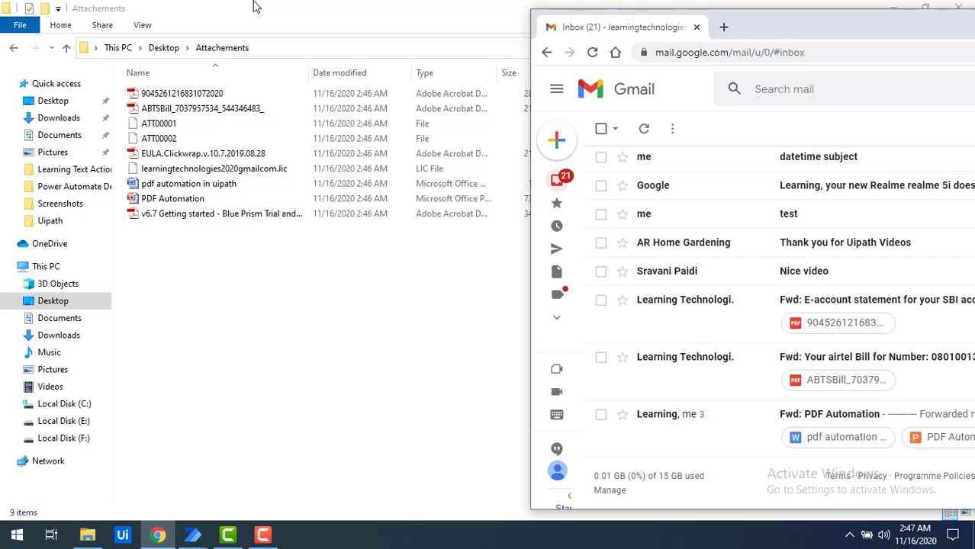
Step: In Retrieve emails, set the EmailFilters Subject contains filter to 'incident' and save
key("alt+Tab")
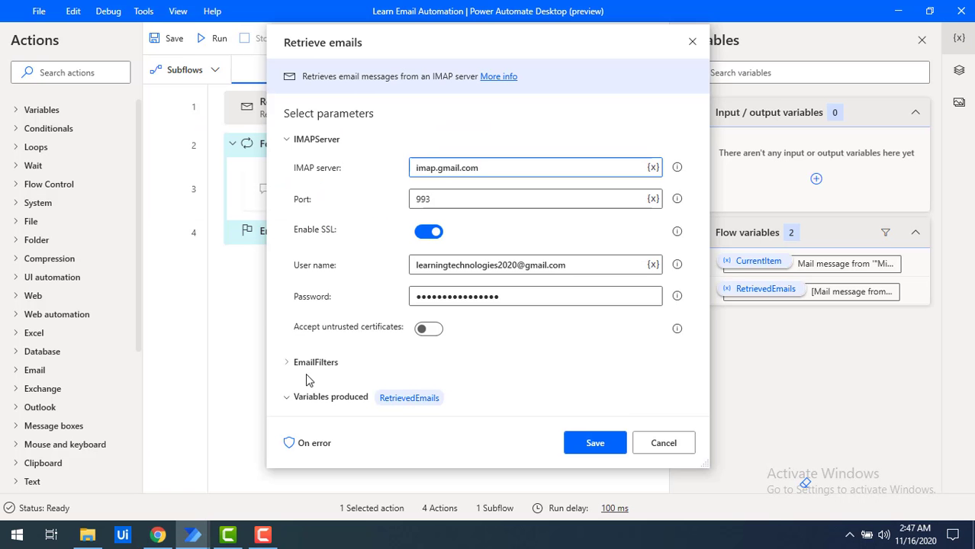
left_click(288, 363)
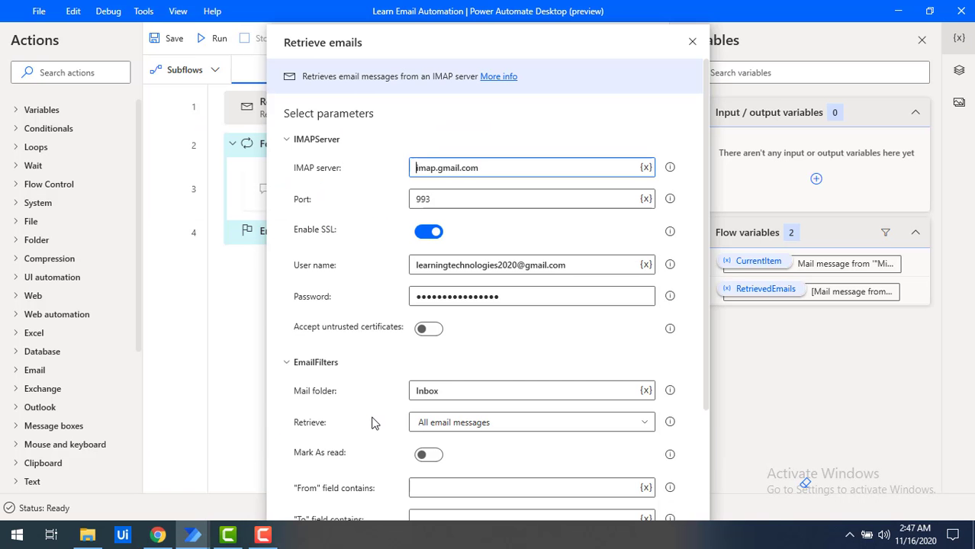
scroll(372, 422, "down", 2)
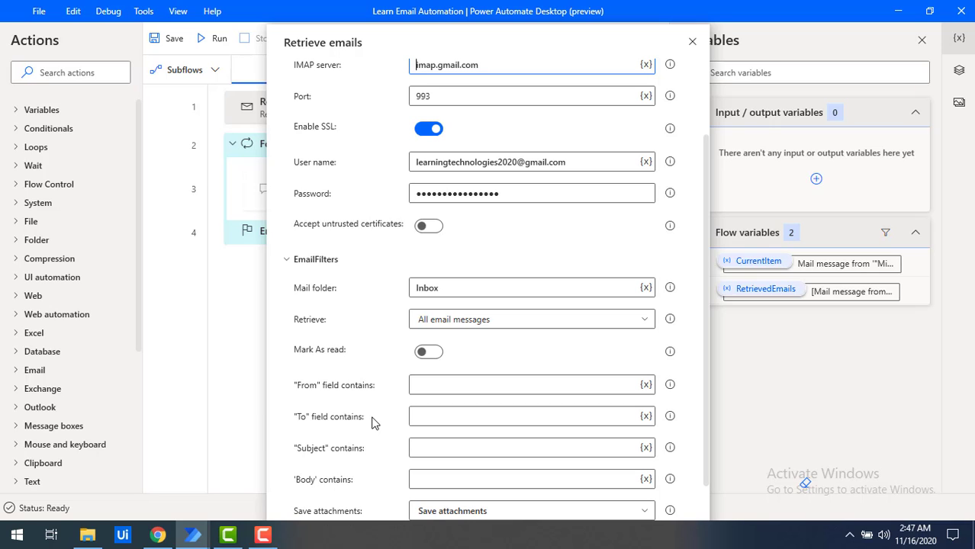
left_click(428, 447)
type("incident")
key("Return")
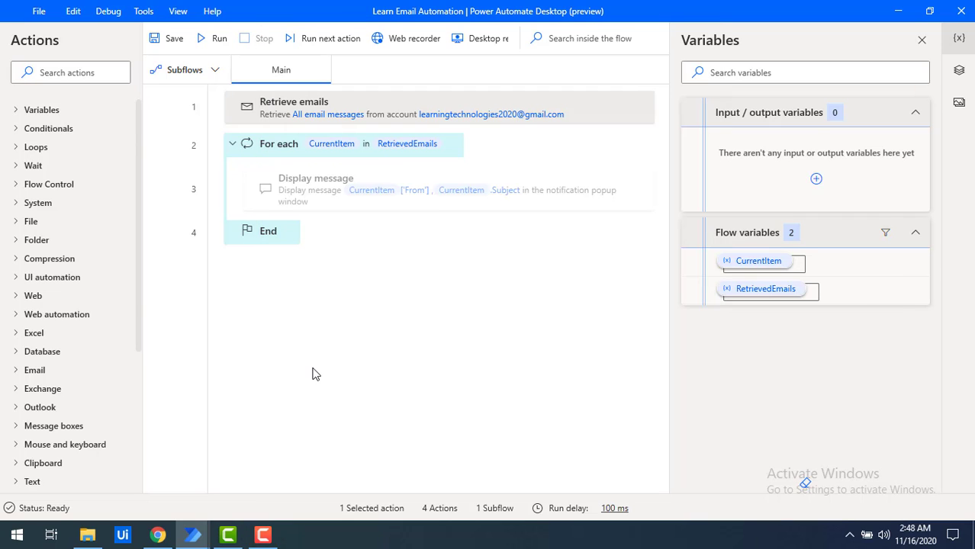